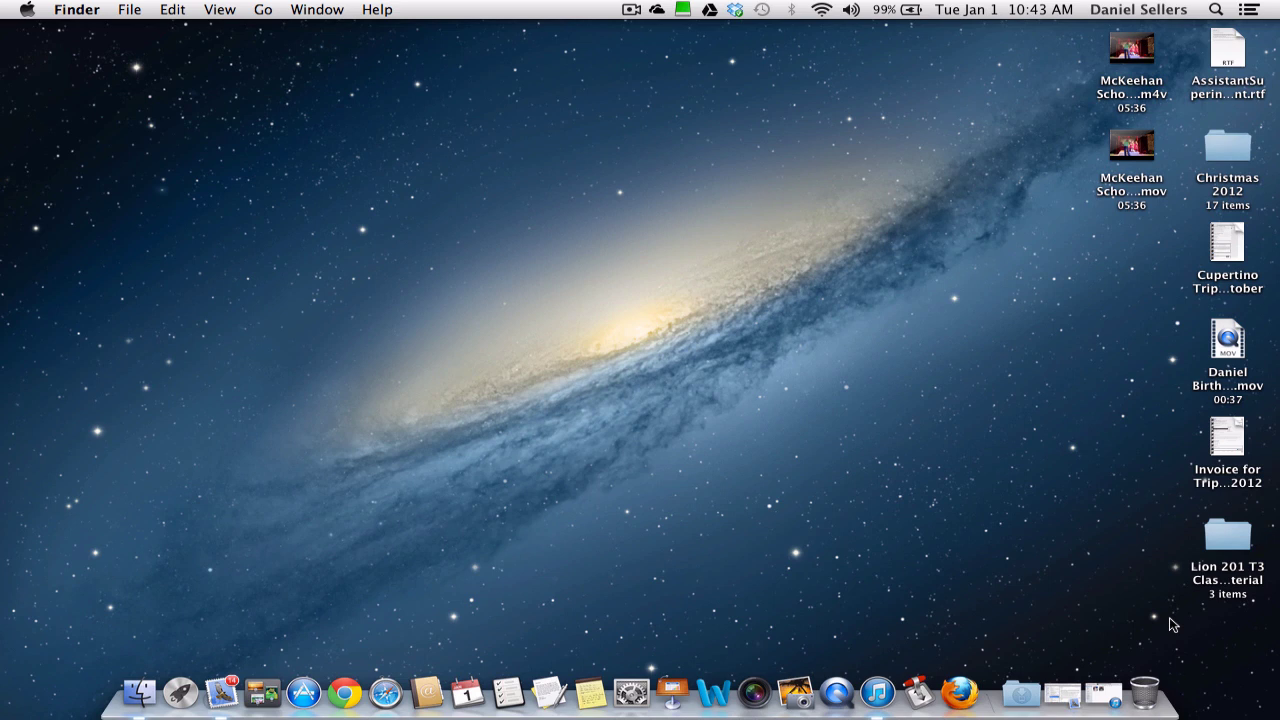
Restore the minimized iTunes library from the Dock and nudge its window to the right
{"action": "left_click", "coordinate": [1110, 700]}
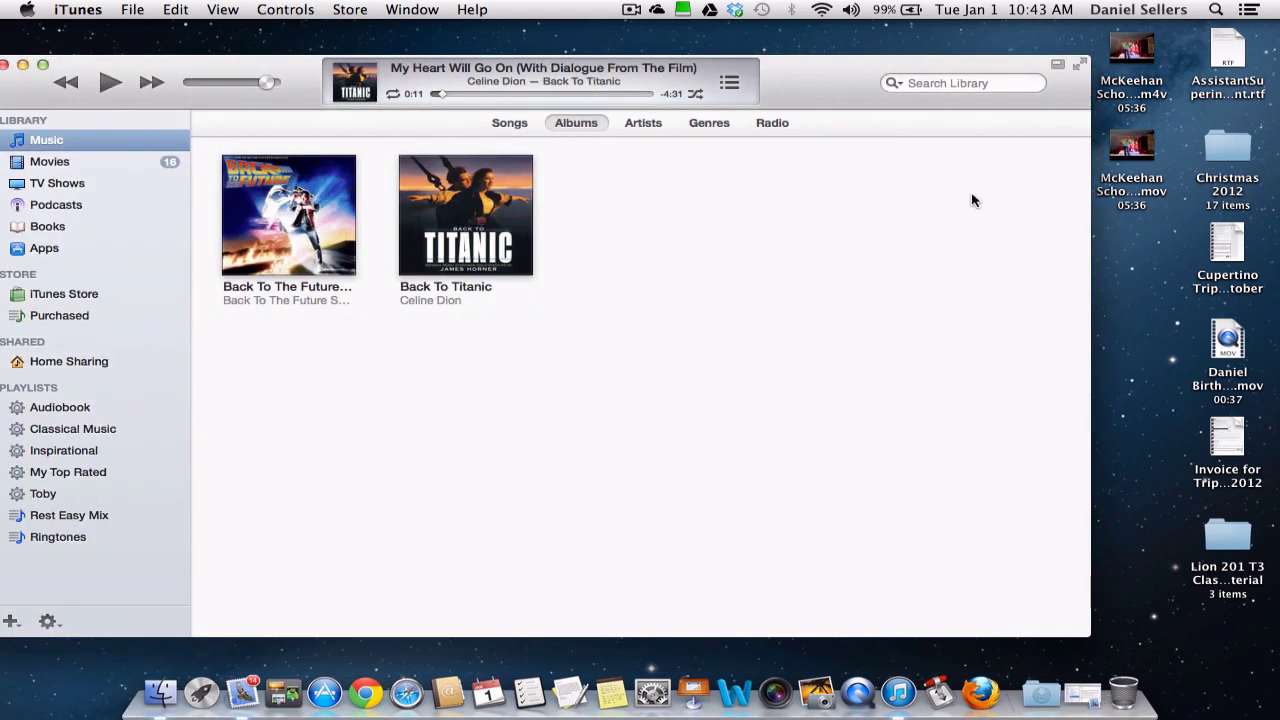
{"action": "left_click_drag", "start_coordinate": [821, 78], "coordinate": [921, 73]}
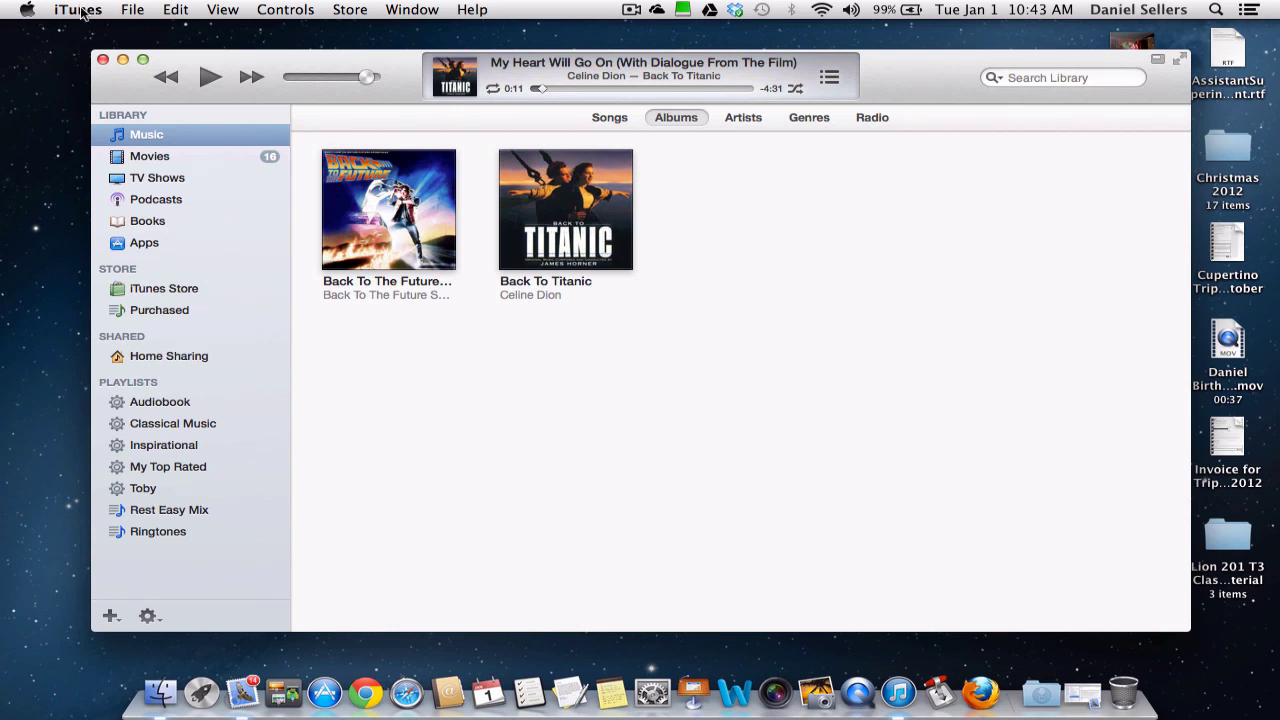
In Preferences, set Import Settings to MP3 Encoder at High Quality (160 kbps)
{"action": "left_click", "coordinate": [84, 12]}
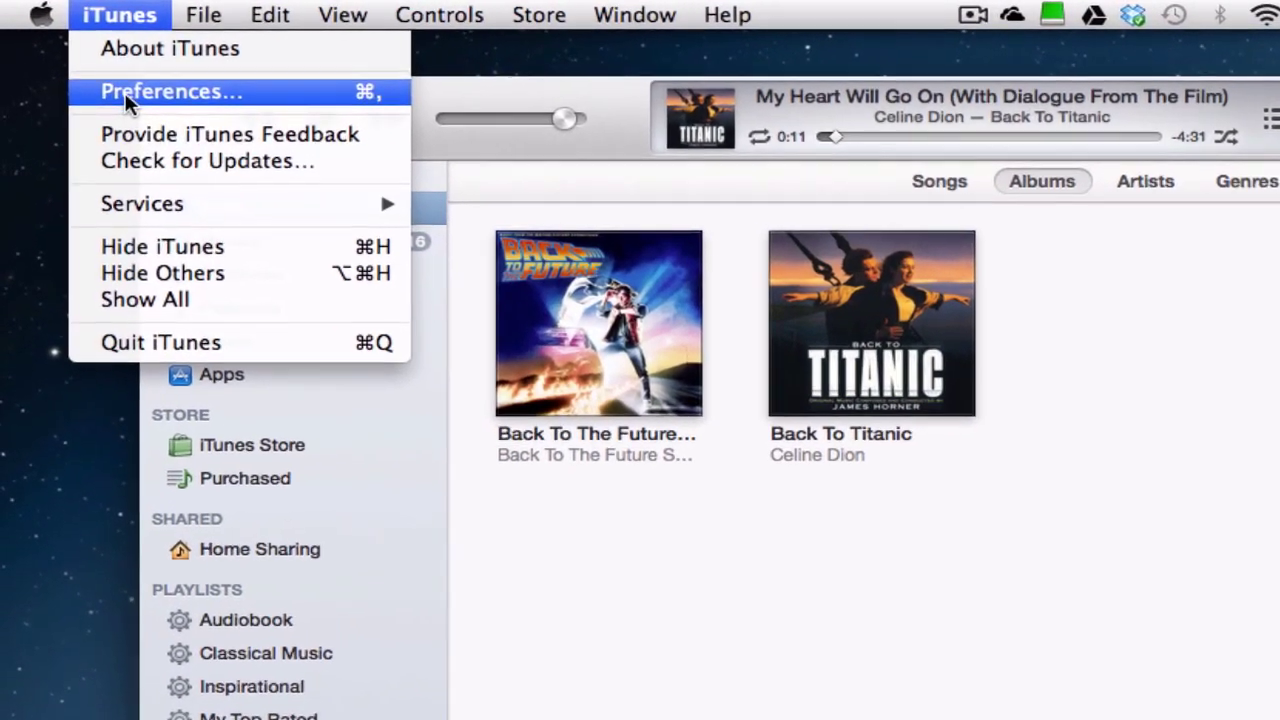
{"action": "left_click", "coordinate": [128, 93]}
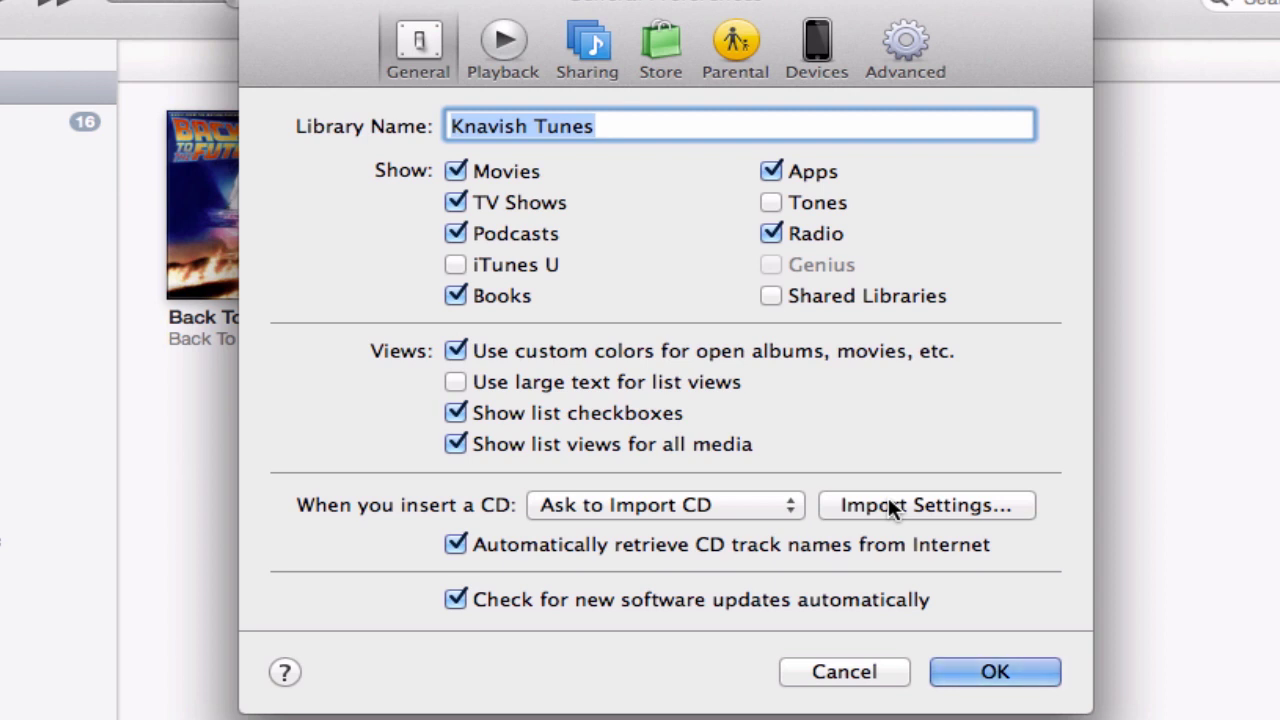
{"action": "left_click", "coordinate": [888, 497]}
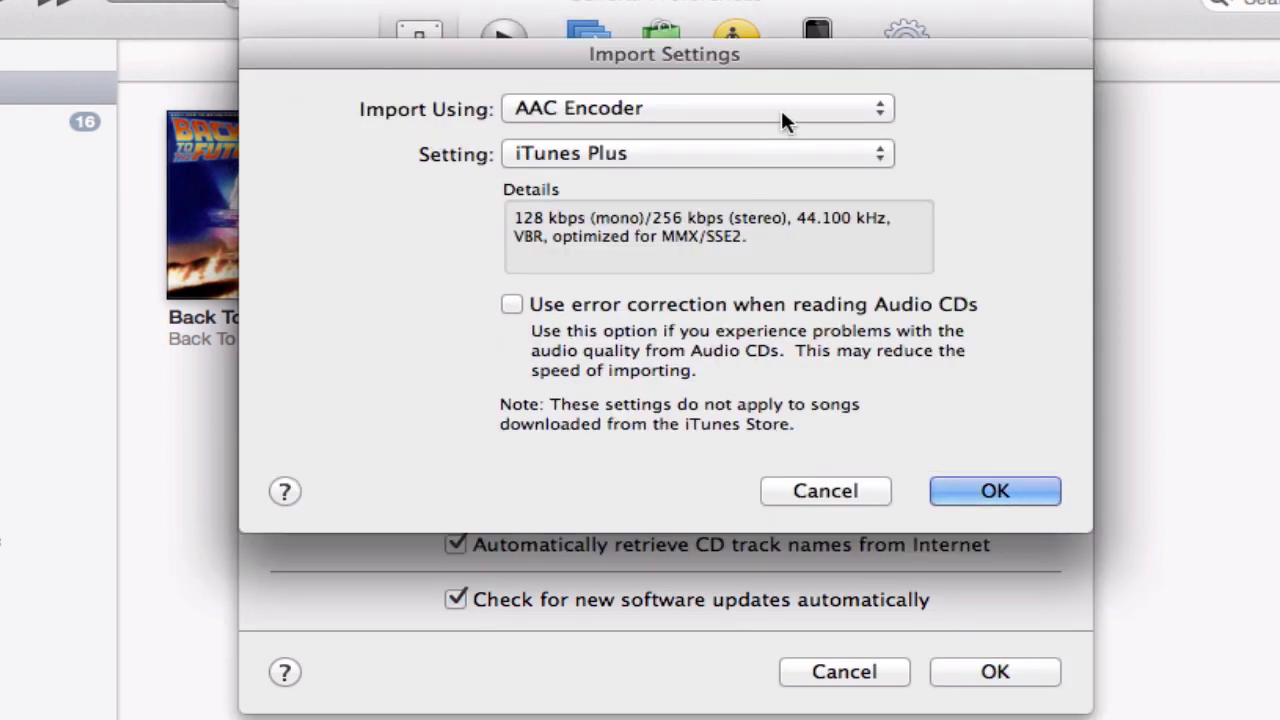
{"action": "left_click", "coordinate": [563, 112]}
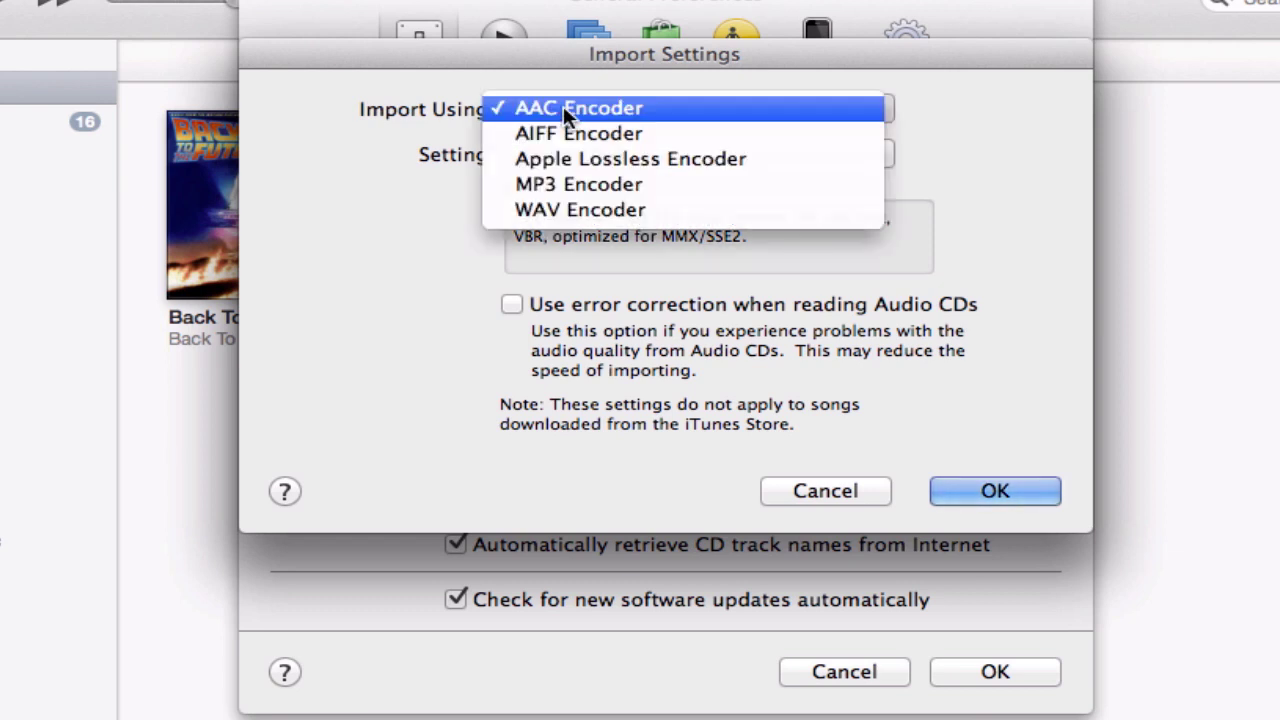
{"action": "left_click", "coordinate": [569, 186]}
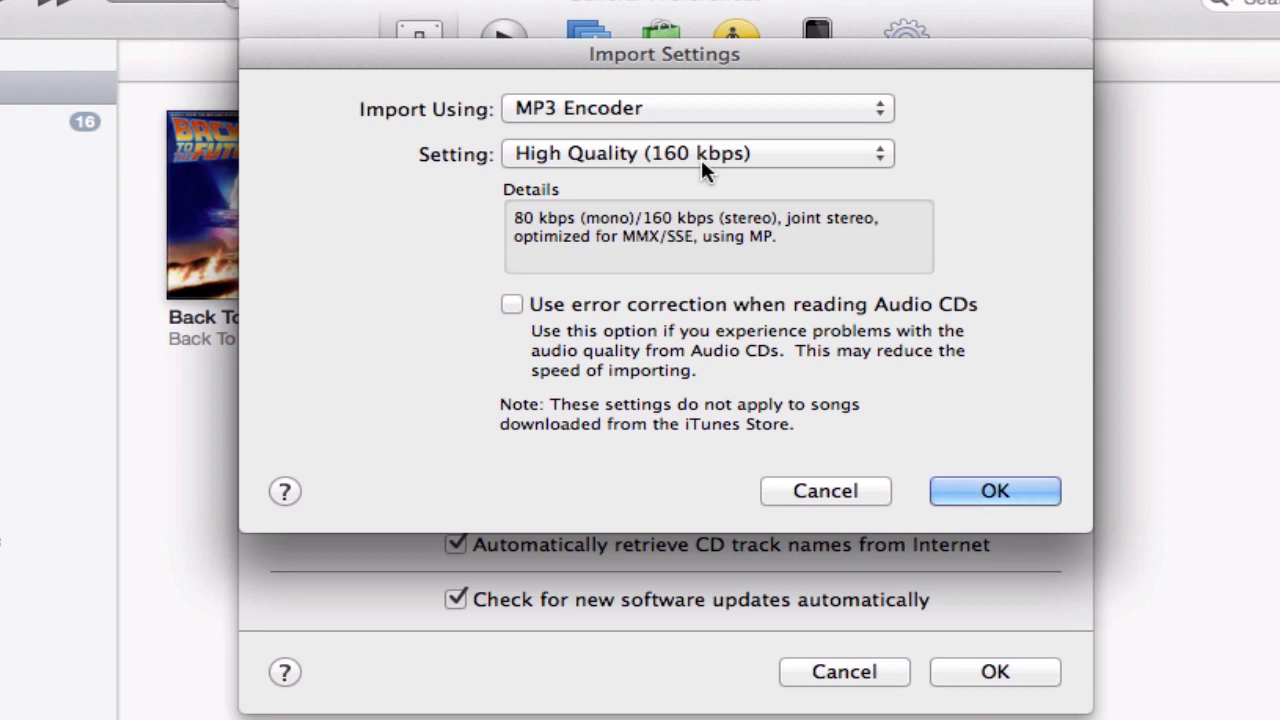
{"action": "left_click", "coordinate": [993, 488]}
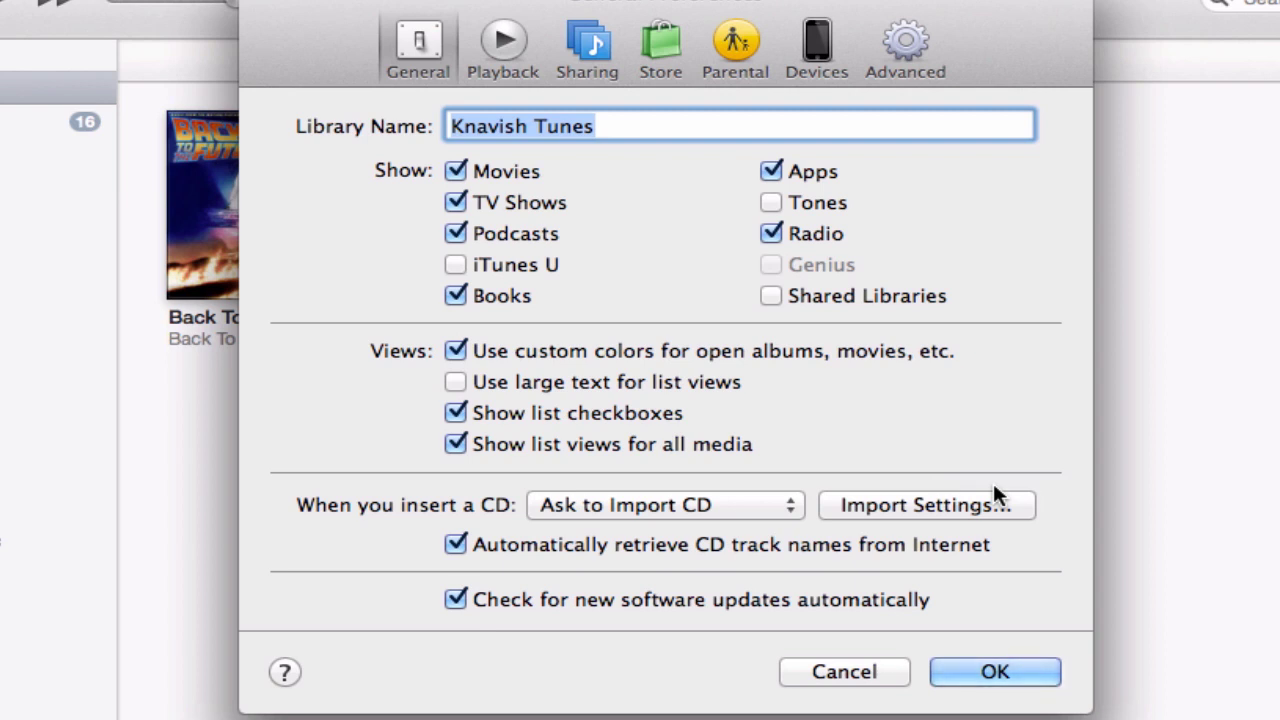
Close Preferences, switch to the Songs list, and check the actions for My Heart Will Go On
{"action": "left_click", "coordinate": [1006, 675]}
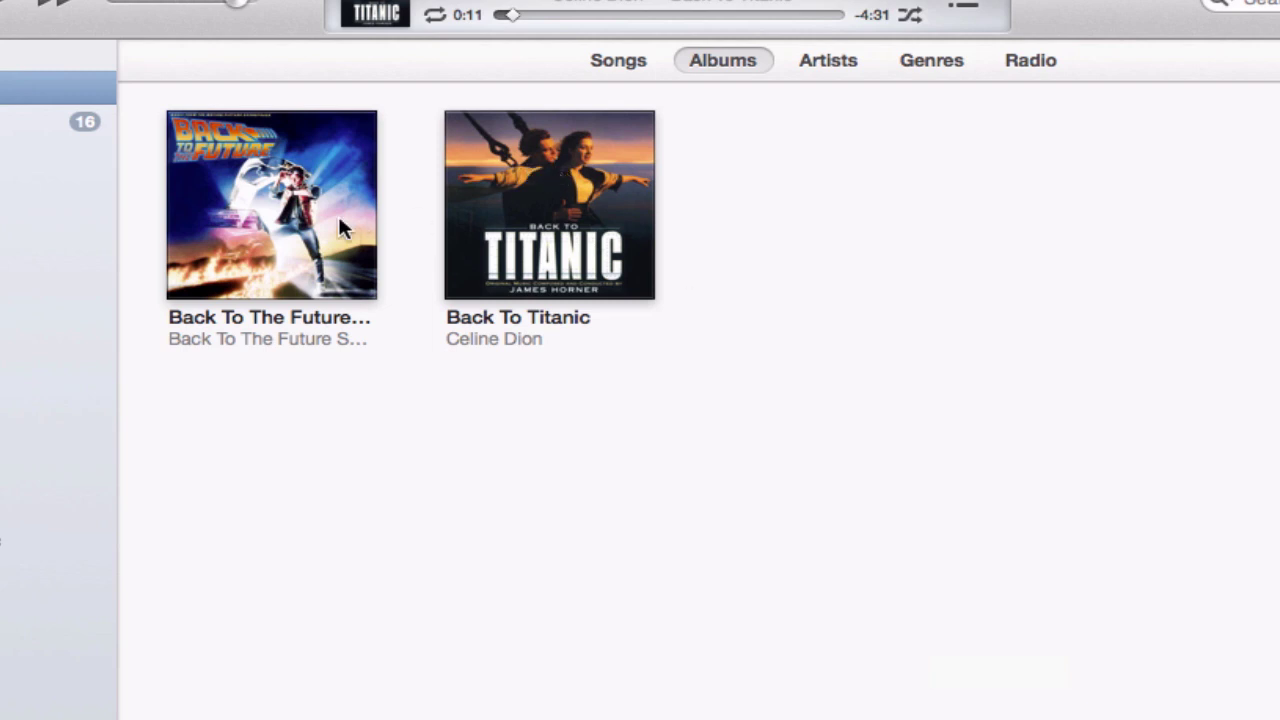
{"action": "left_click", "coordinate": [618, 62]}
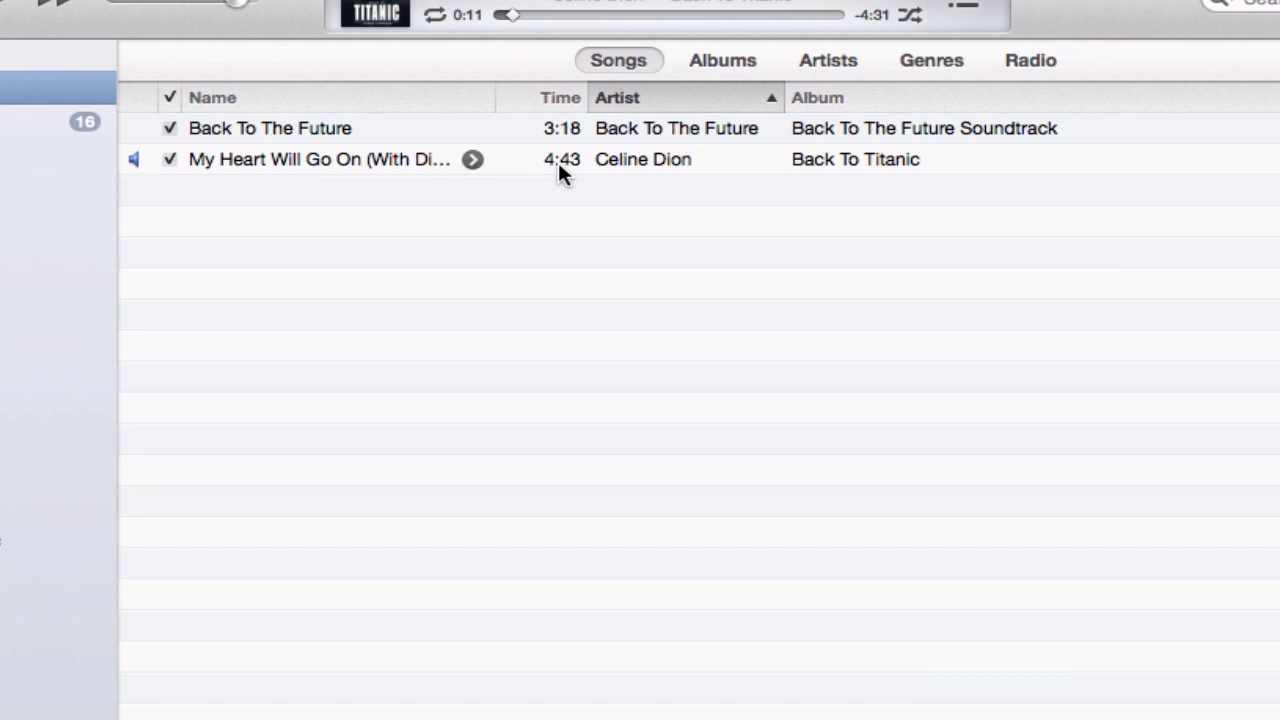
{"action": "left_click", "coordinate": [299, 172]}
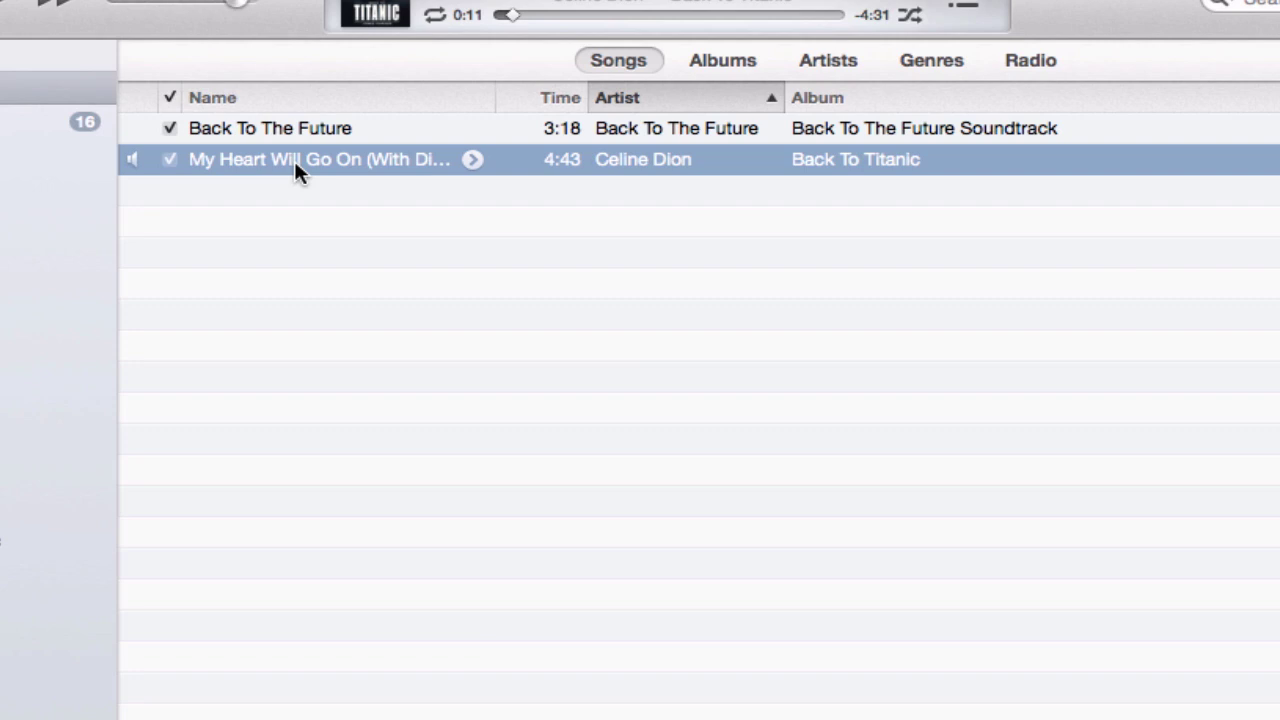
{"action": "right_click", "coordinate": [296, 170]}
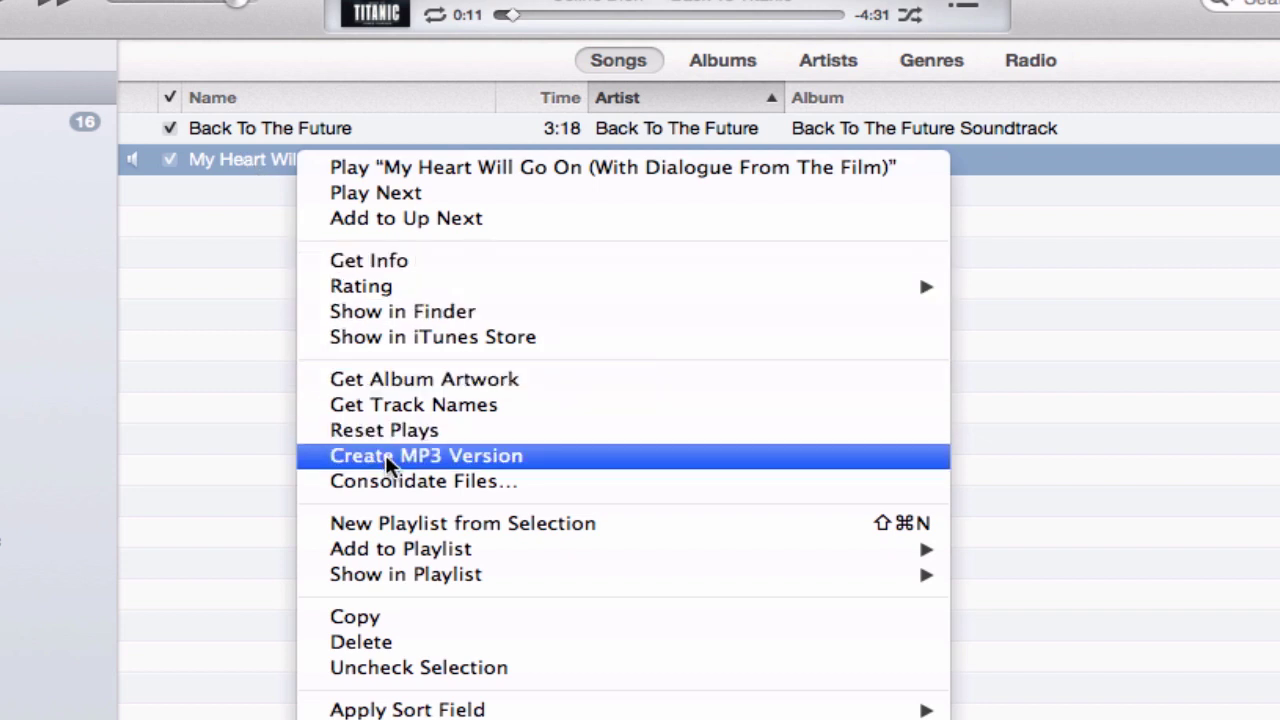
{"action": "left_click", "coordinate": [213, 318]}
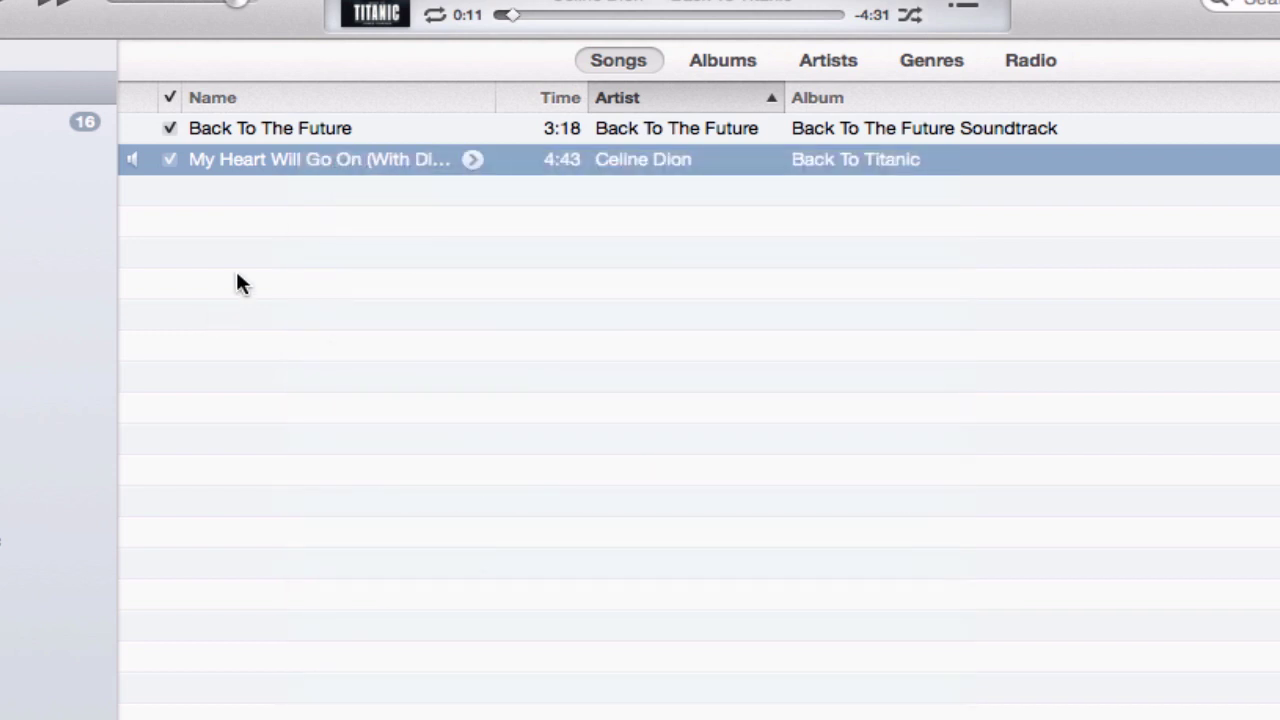
Select both songs with Edit > Select All and create MP3 versions of them
{"action": "left_click", "coordinate": [266, 128]}
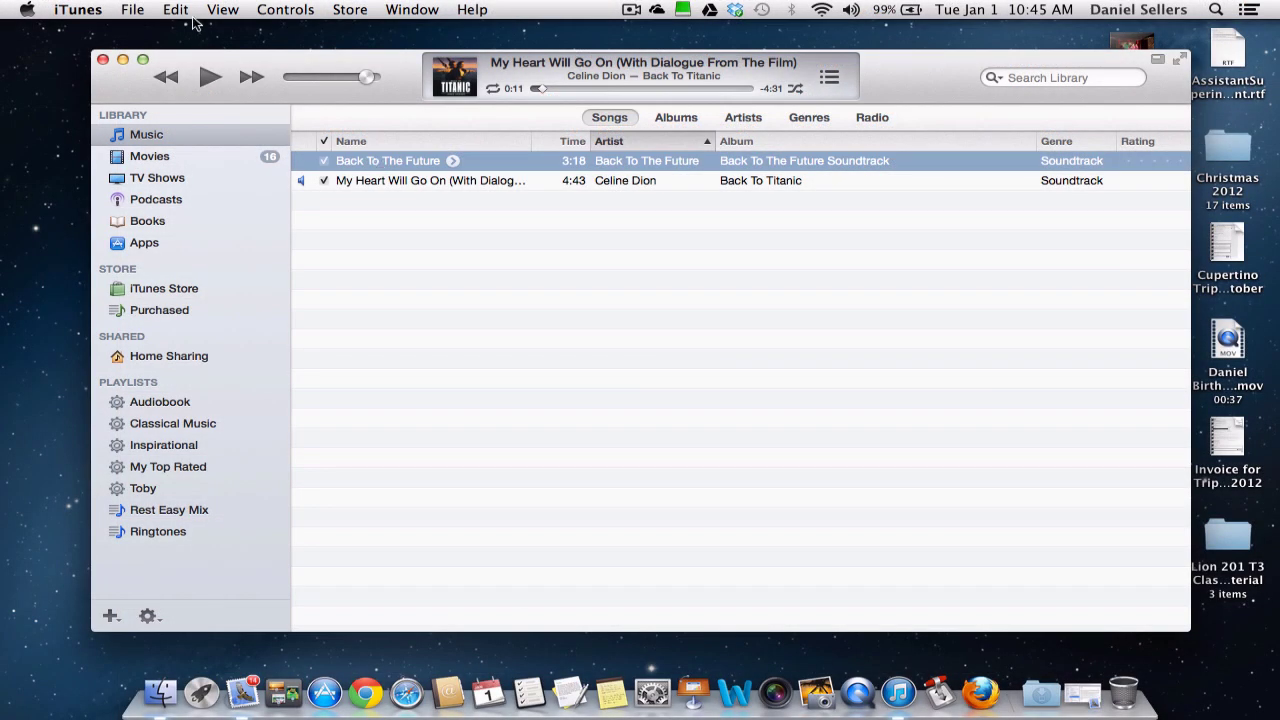
{"action": "left_click", "coordinate": [171, 7]}
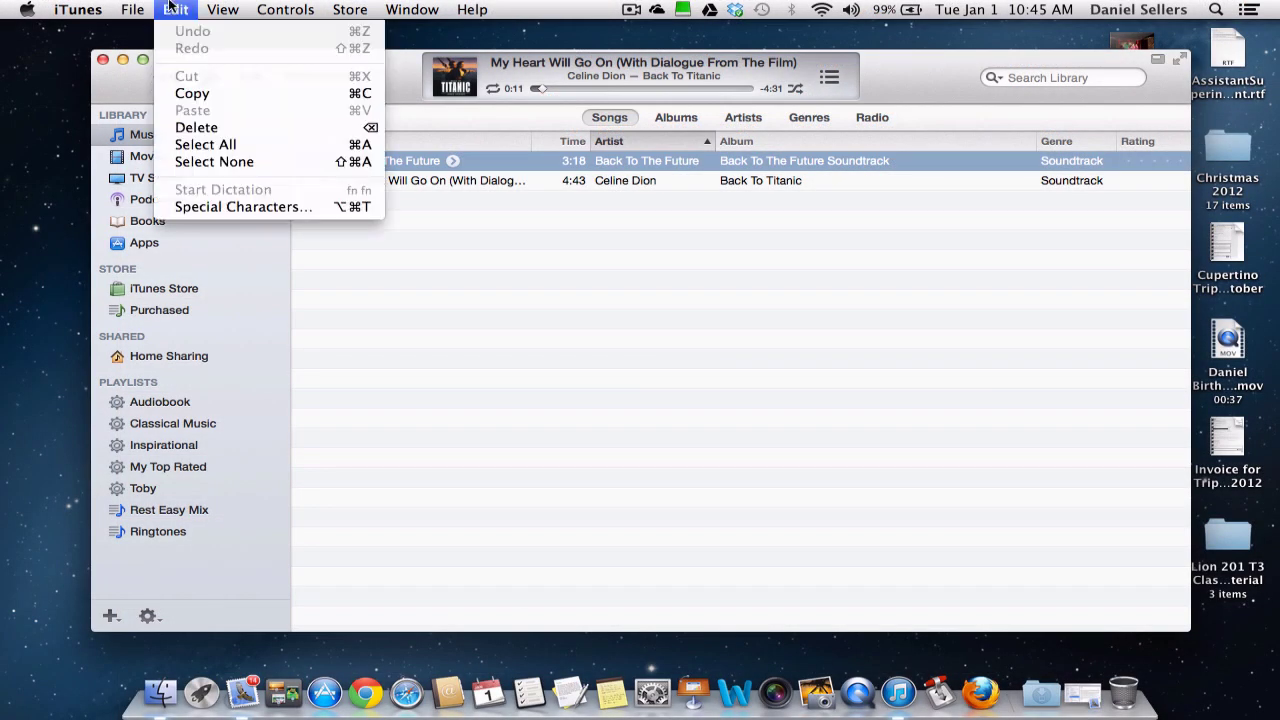
{"action": "left_click", "coordinate": [218, 150]}
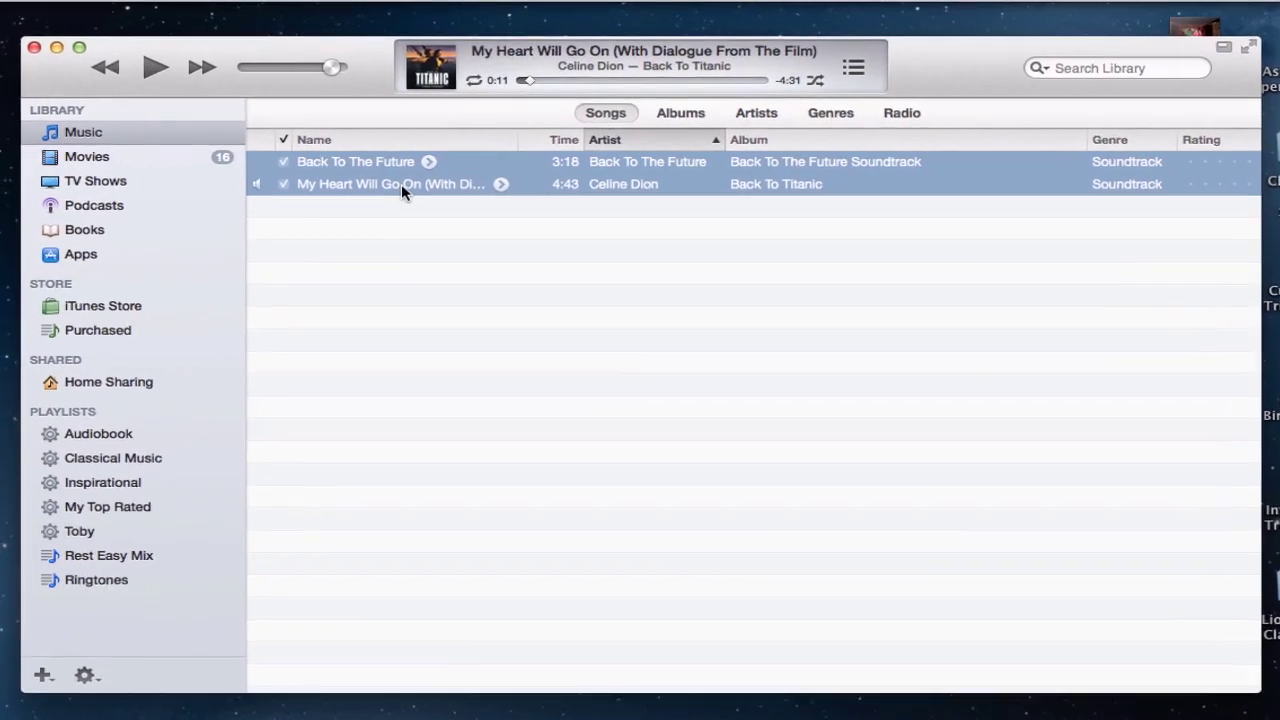
{"action": "right_click", "coordinate": [428, 187]}
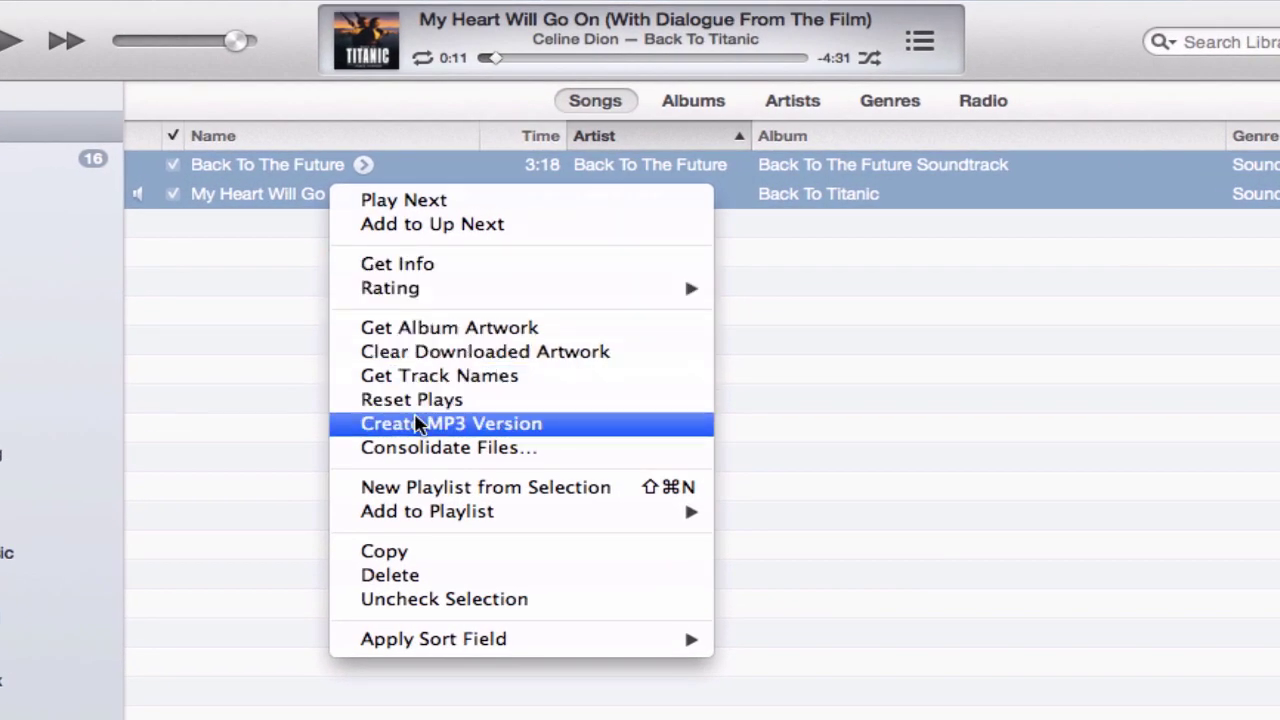
{"action": "left_click", "coordinate": [417, 424]}
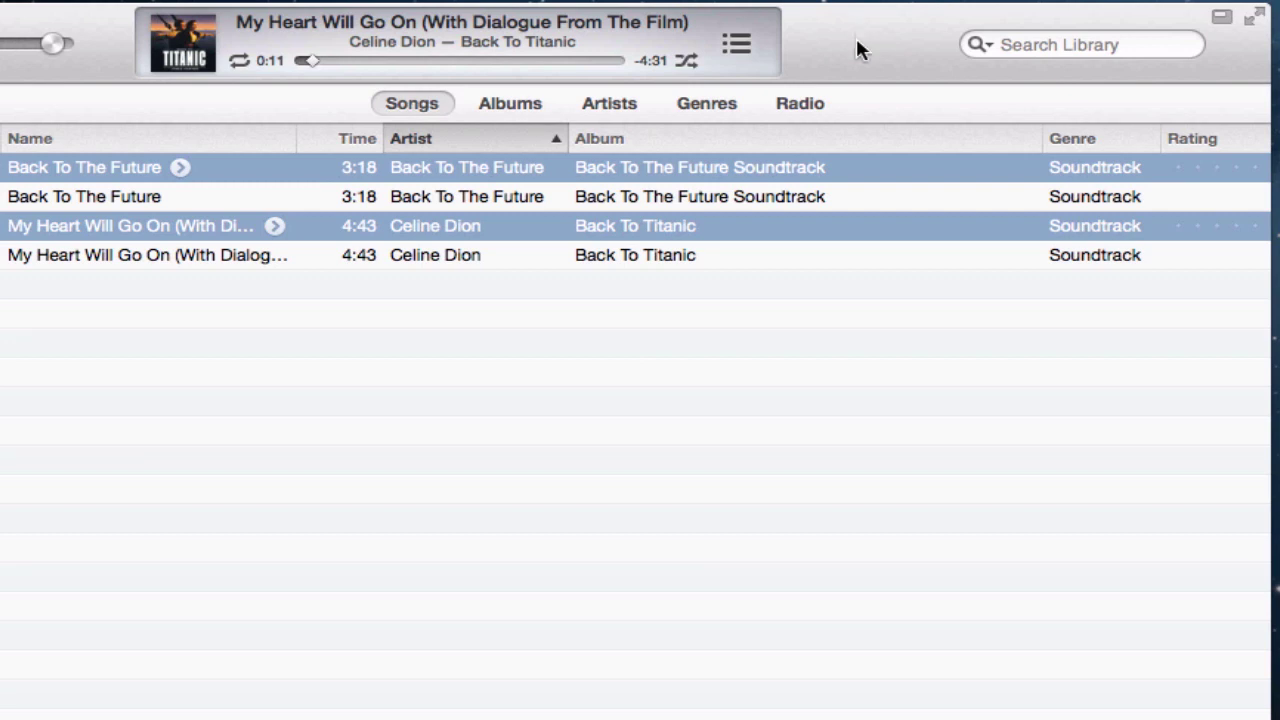
{"action": "left_click", "coordinate": [783, 199]}
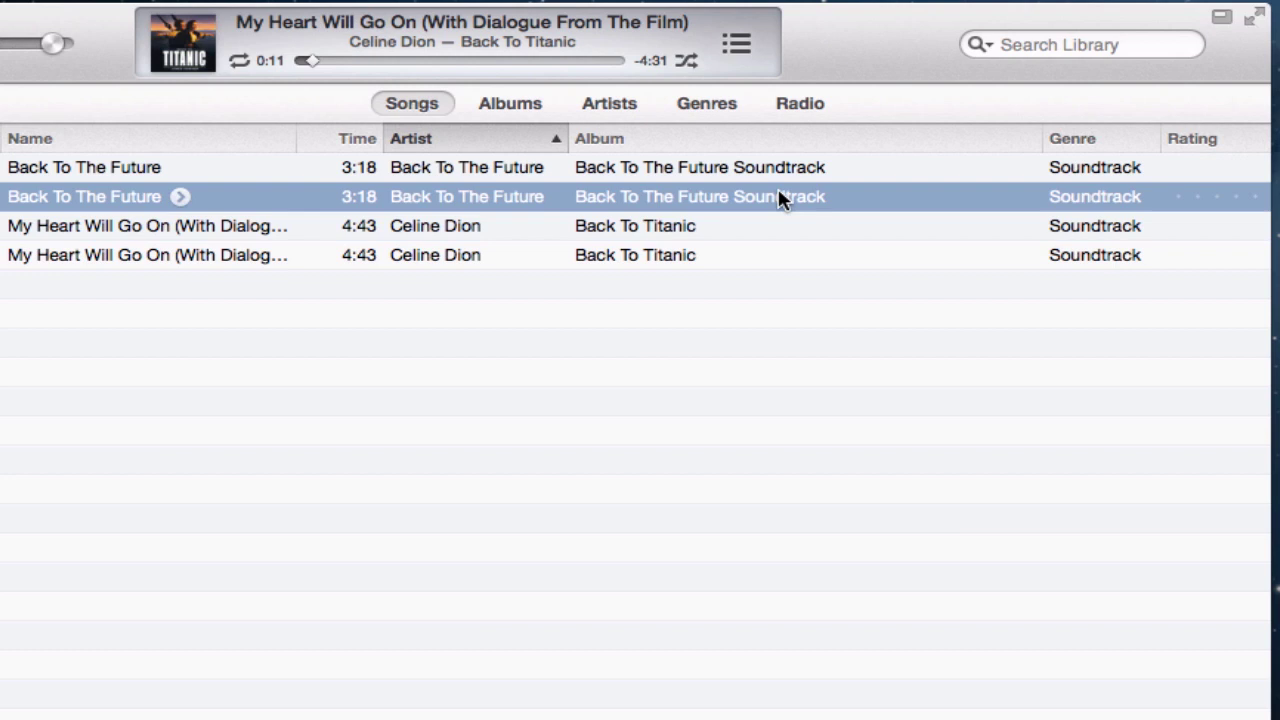
{"action": "right_click", "coordinate": [781, 199]}
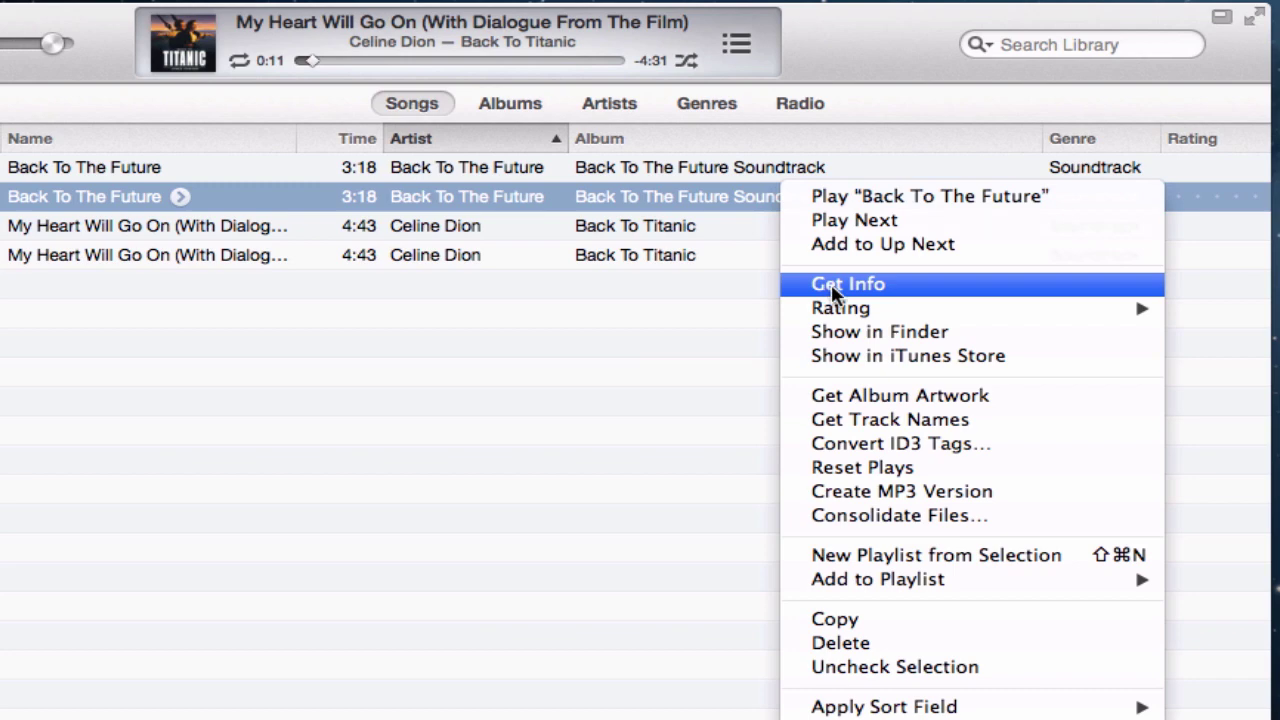
{"action": "left_click", "coordinate": [832, 288]}
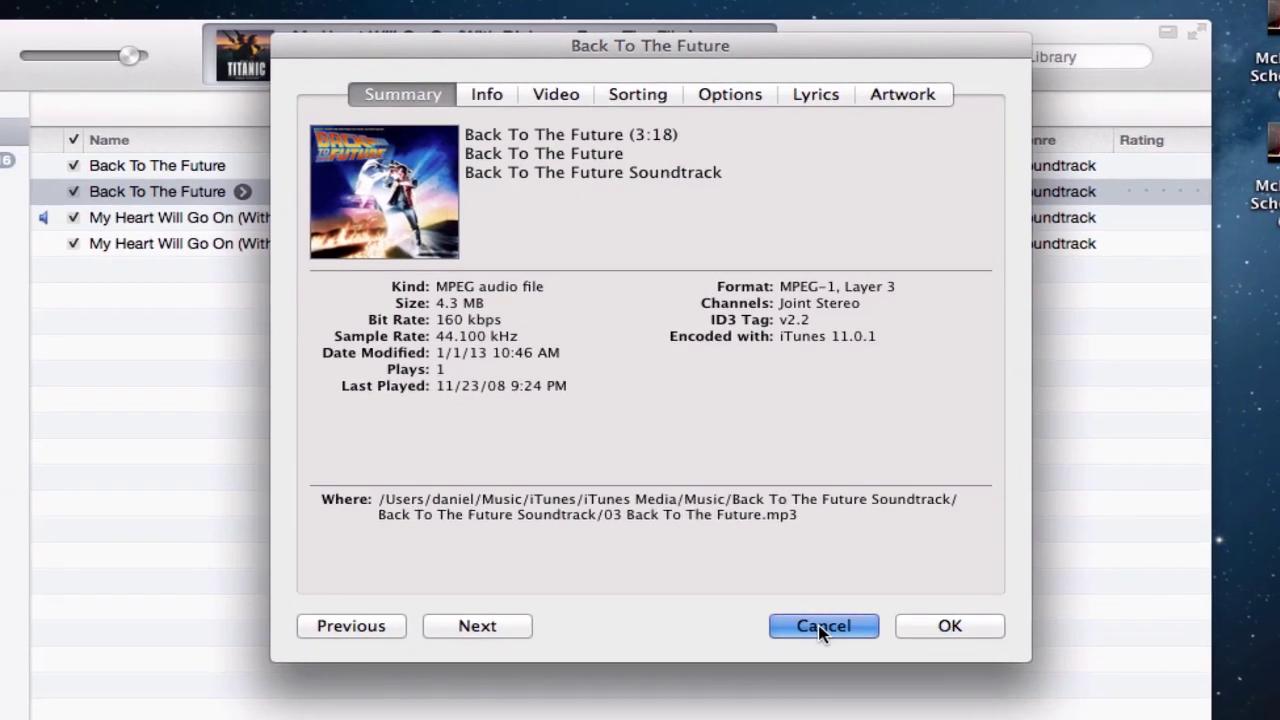
Drag the Back To The Future and My Heart Will Go On MP3 copies onto the desktop
{"action": "left_click", "coordinate": [828, 672]}
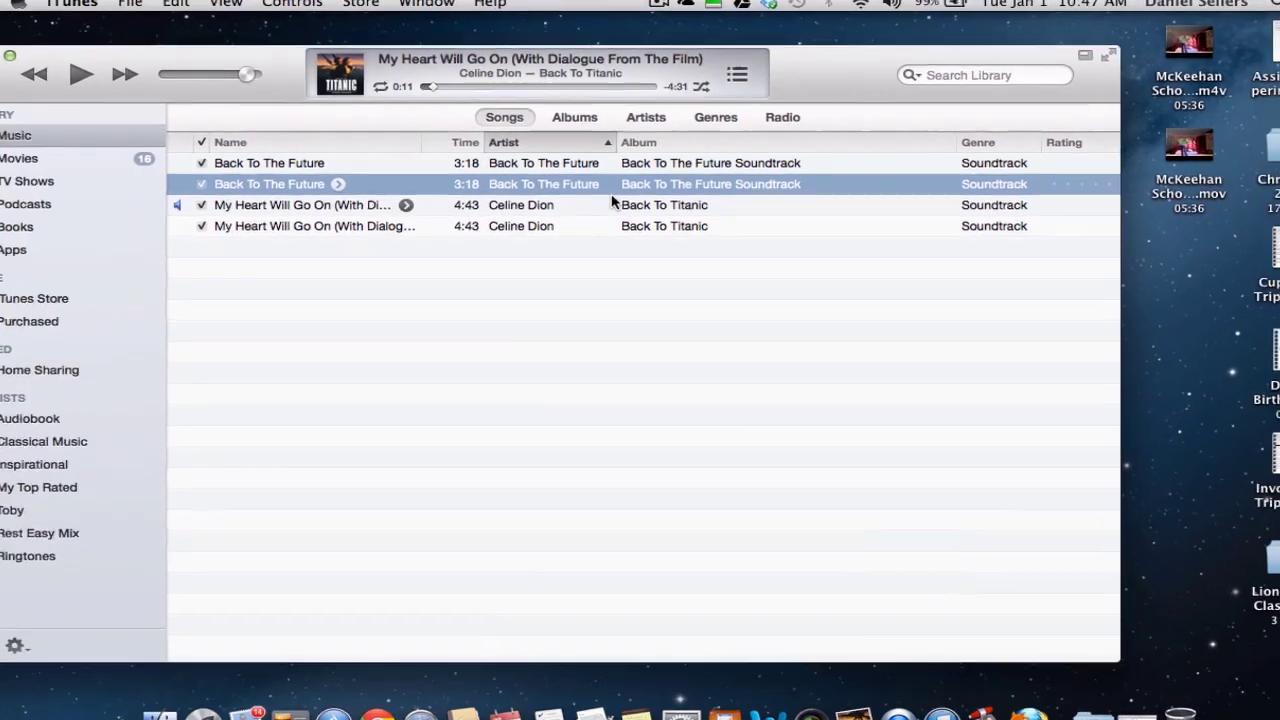
{"action": "mouse_move", "coordinate": [587, 186]}
{"action": "left_mouse_down"}
{"action": "mouse_move", "coordinate": [648, 175]}
{"action": "mouse_move", "coordinate": [1043, 257]}
{"action": "mouse_move", "coordinate": [1164, 262]}
{"action": "left_mouse_up"}
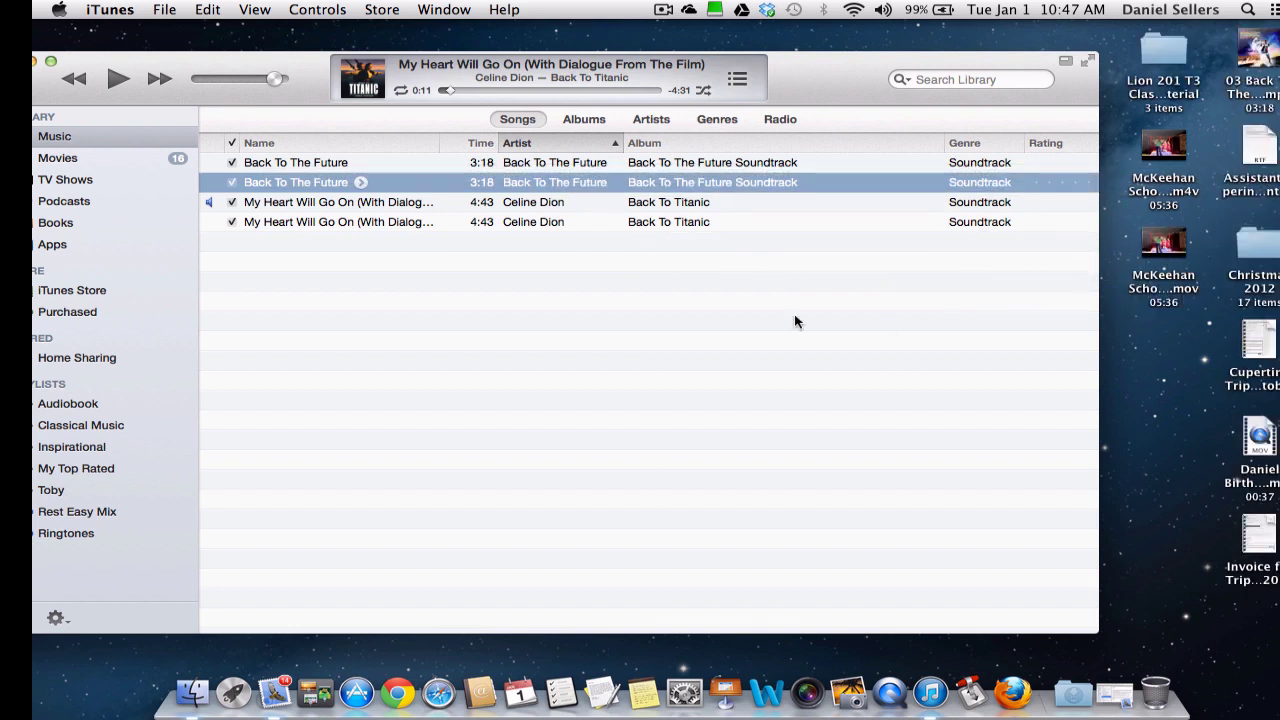
{"action": "left_click", "coordinate": [377, 222]}
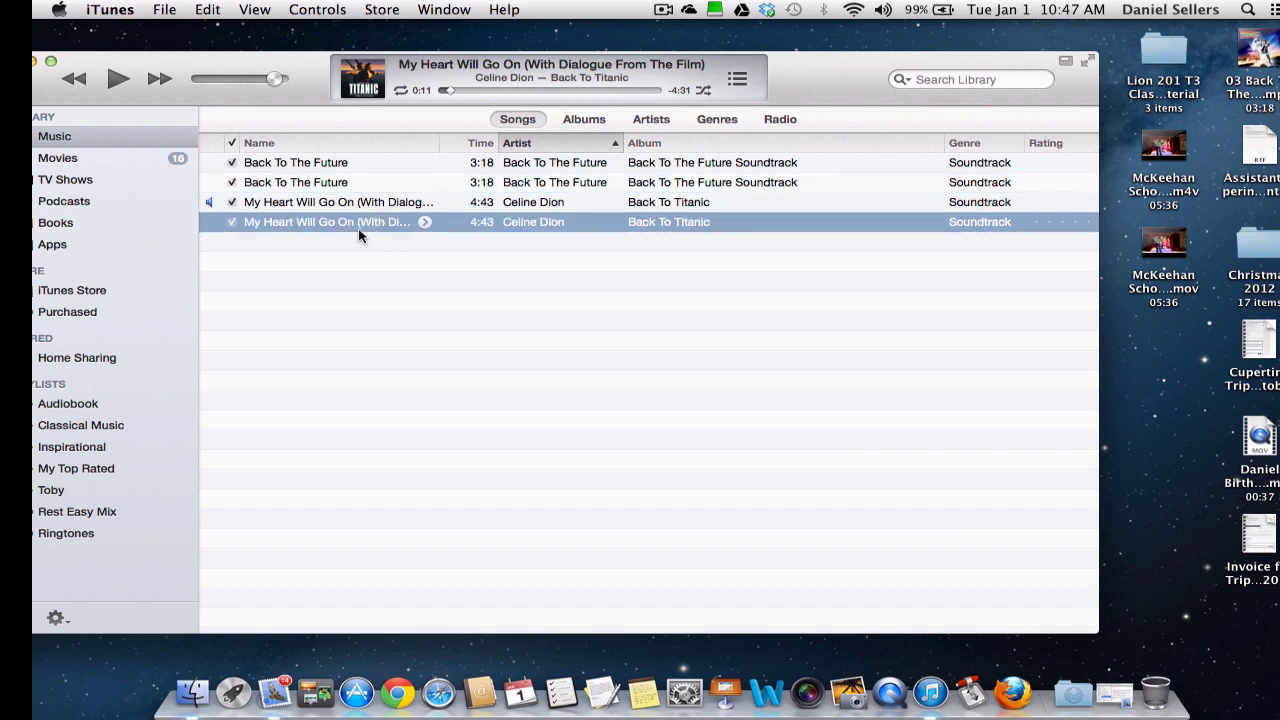
{"action": "left_click_drag", "start_coordinate": [358, 222], "coordinate": [1177, 364]}
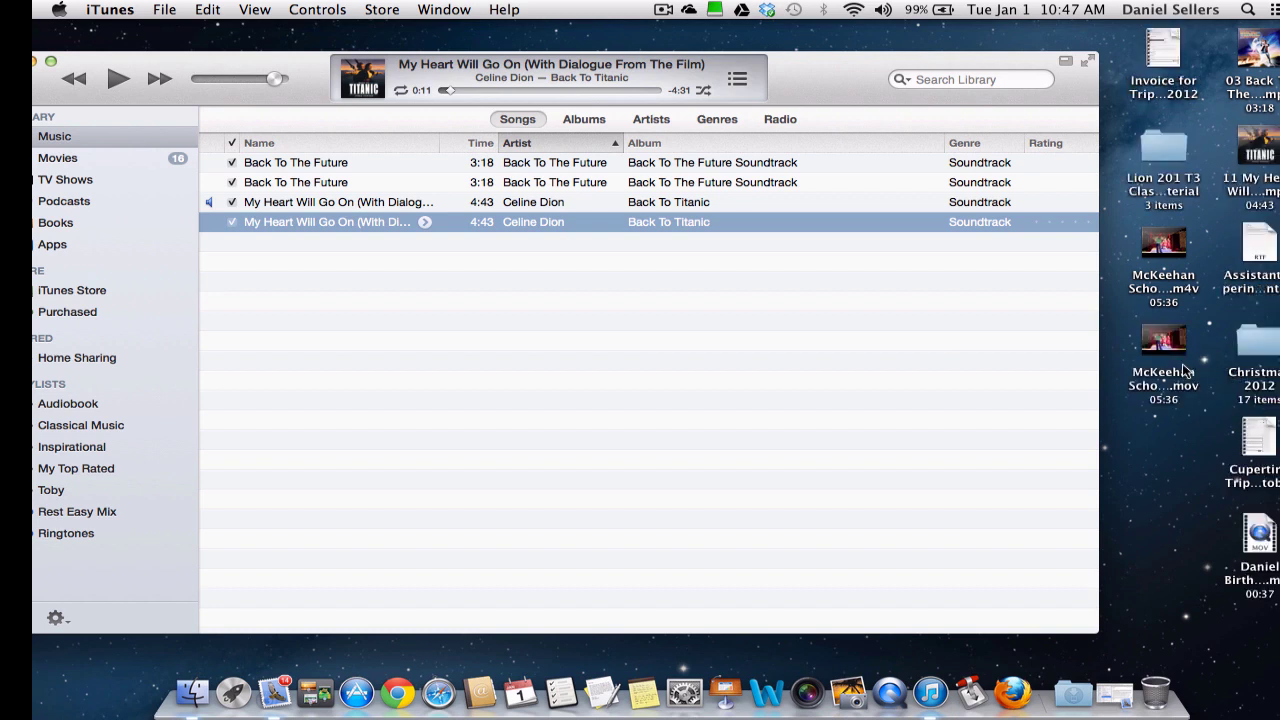
{"action": "left_click", "coordinate": [1190, 503]}
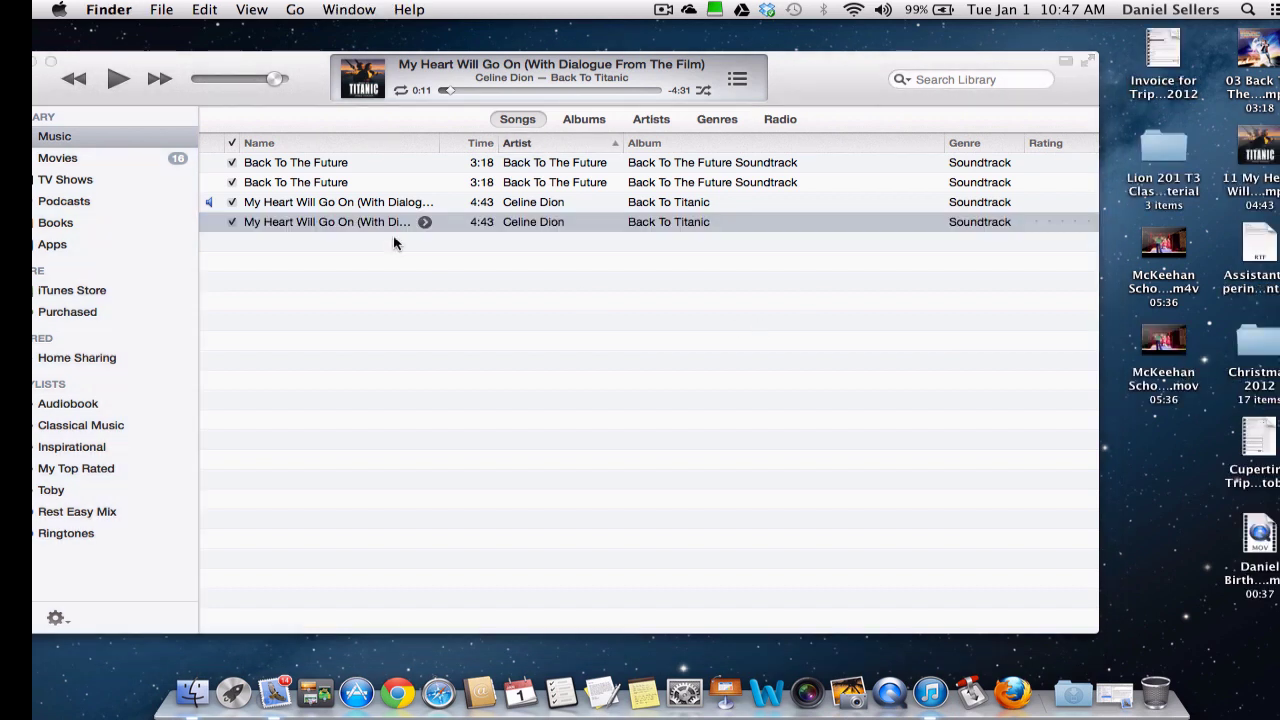
Delete the duplicate My Heart Will Go On entry from the library via Edit > Delete
{"action": "left_click", "coordinate": [357, 224]}
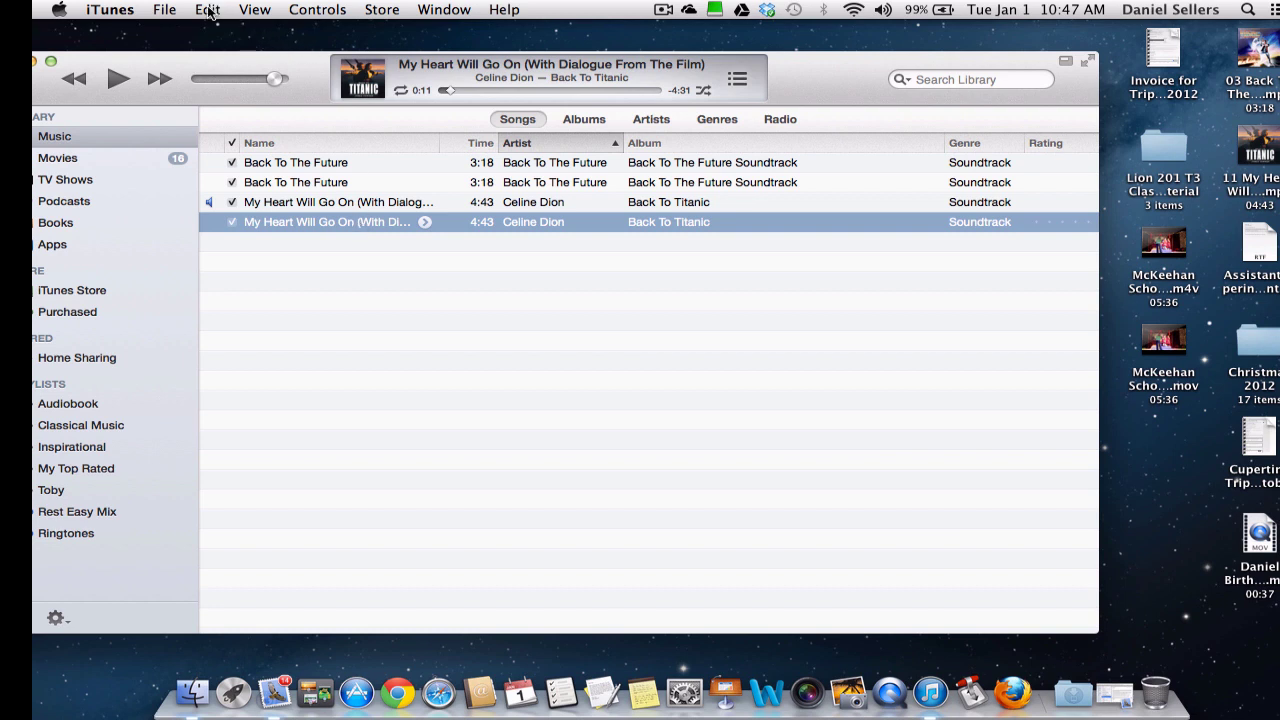
{"action": "left_click", "coordinate": [209, 12]}
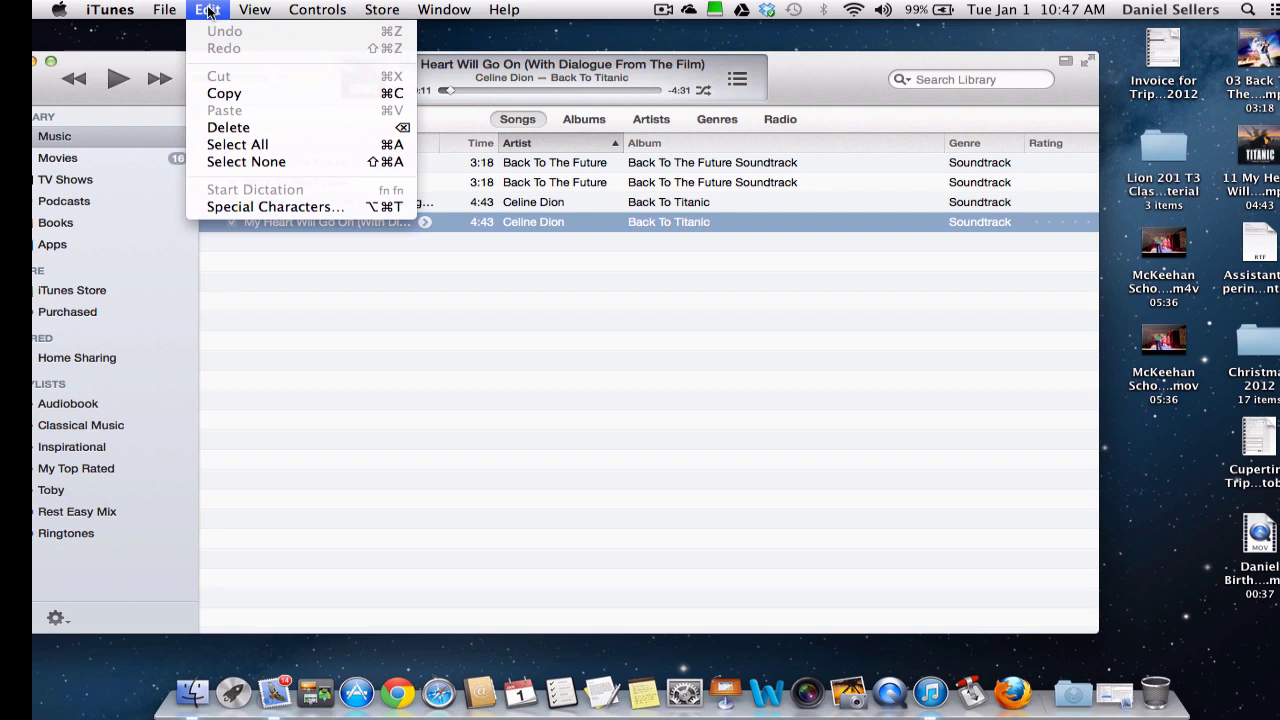
{"action": "left_click", "coordinate": [246, 128]}
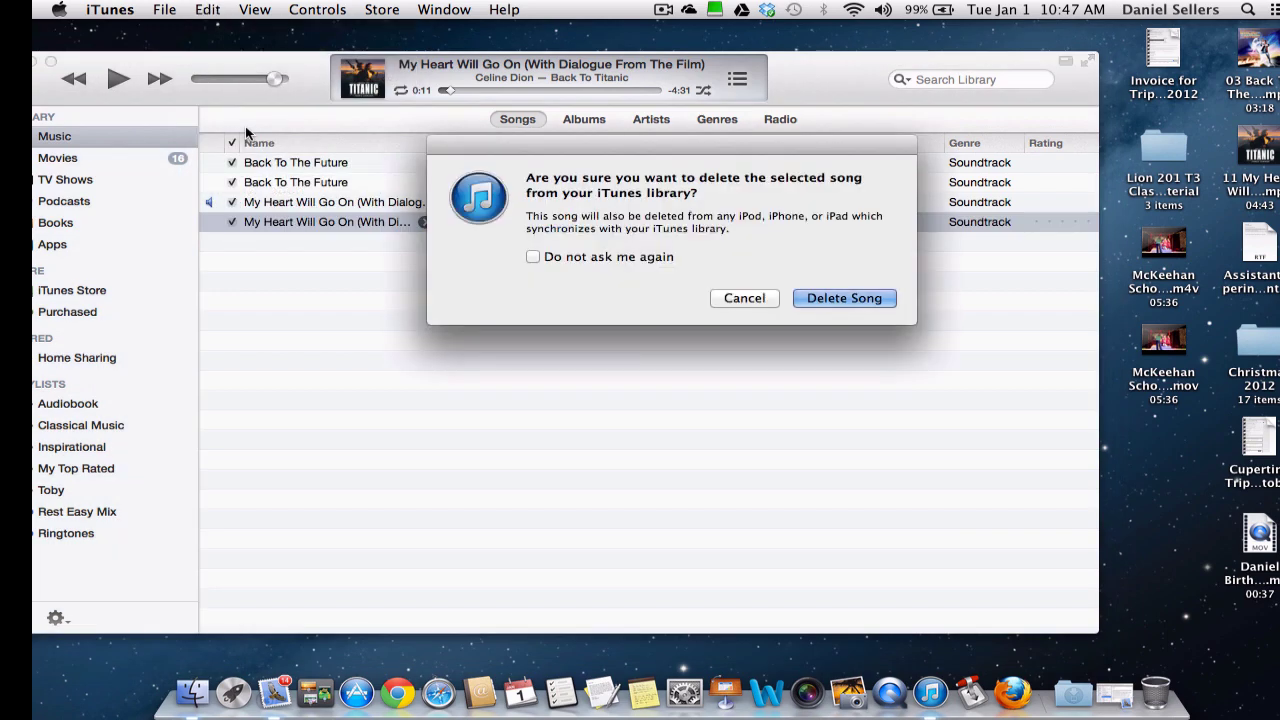
{"action": "left_click", "coordinate": [815, 292]}
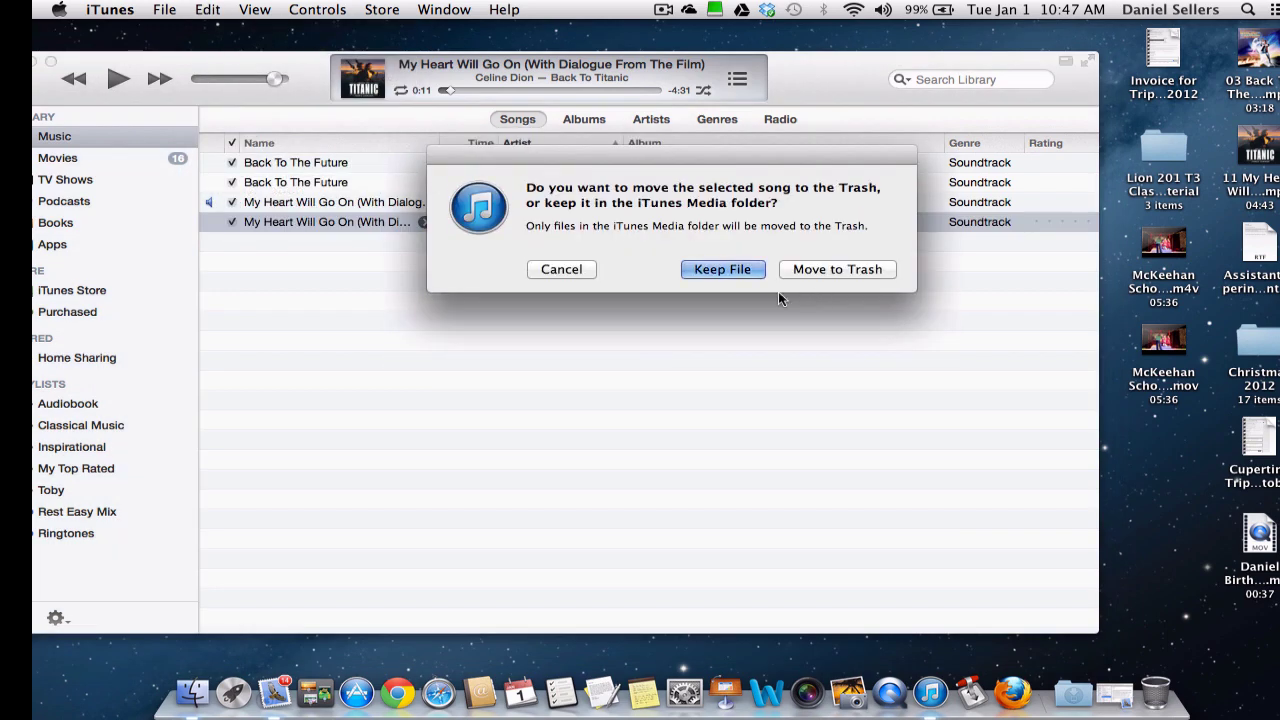
{"action": "left_click", "coordinate": [831, 269]}
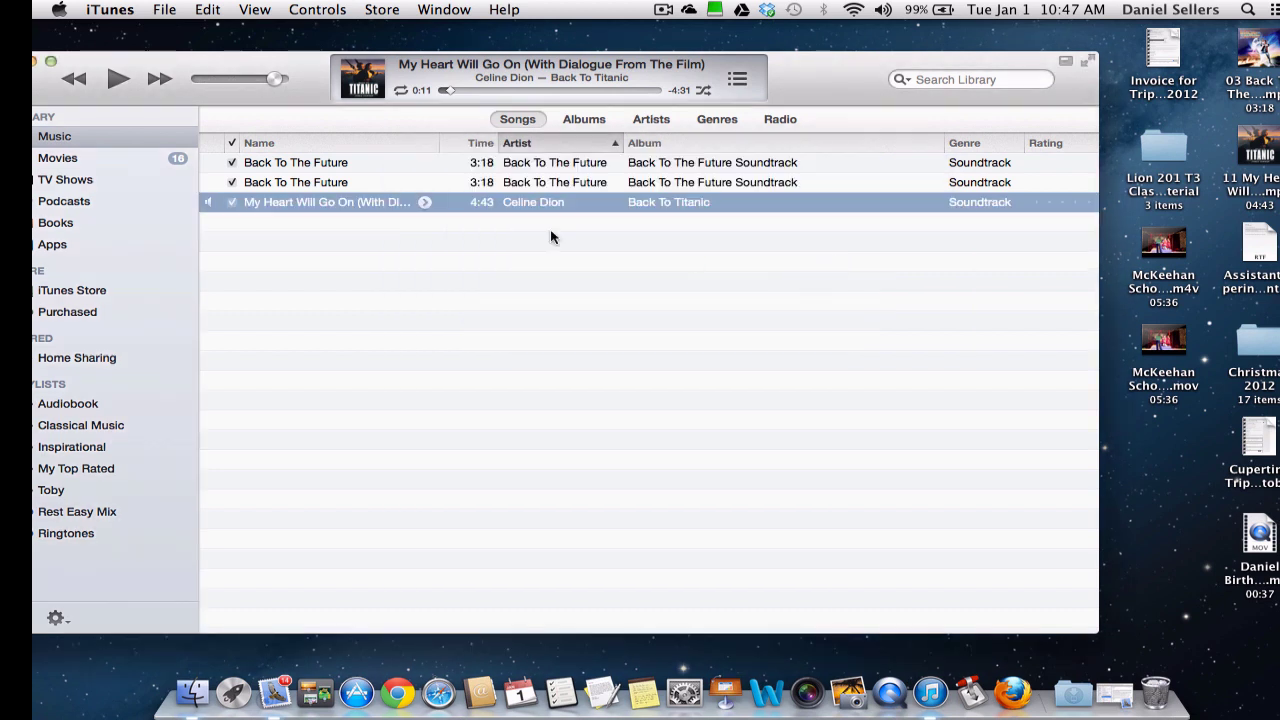
Delete the duplicate Back To The Future entry from the library via Edit > Delete
{"action": "left_click", "coordinate": [325, 186]}
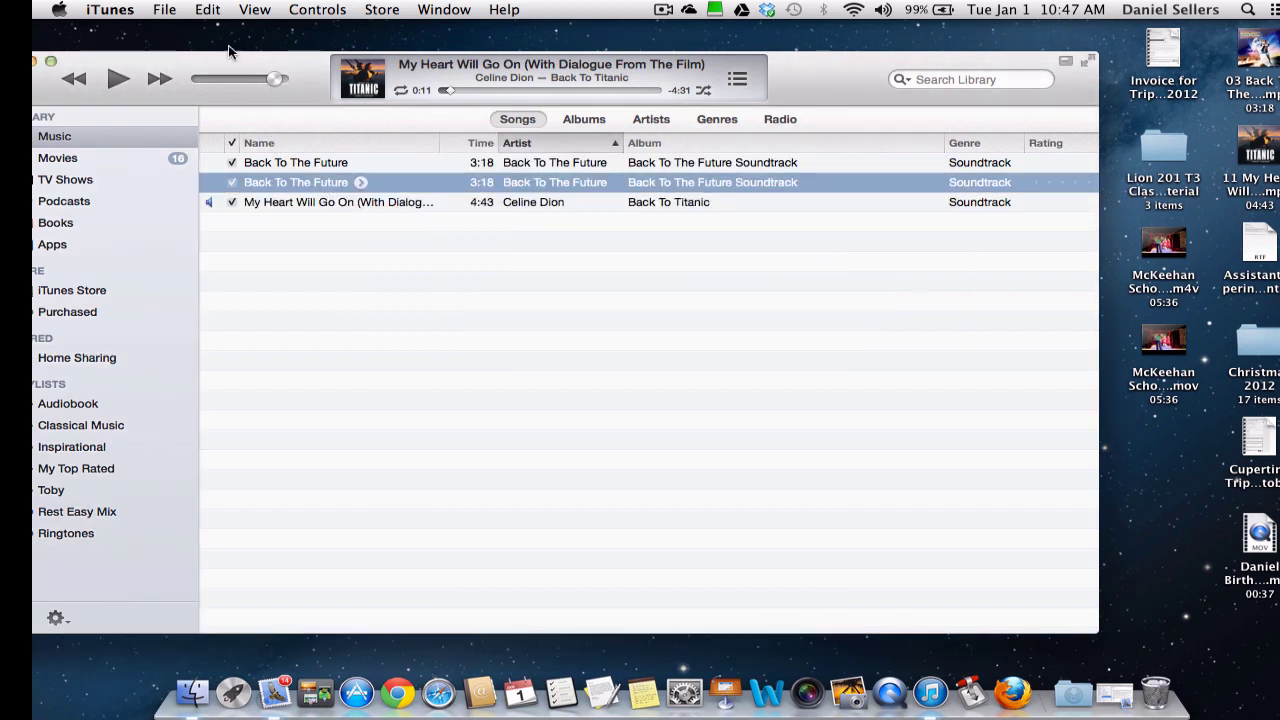
{"action": "right_click", "coordinate": [306, 189]}
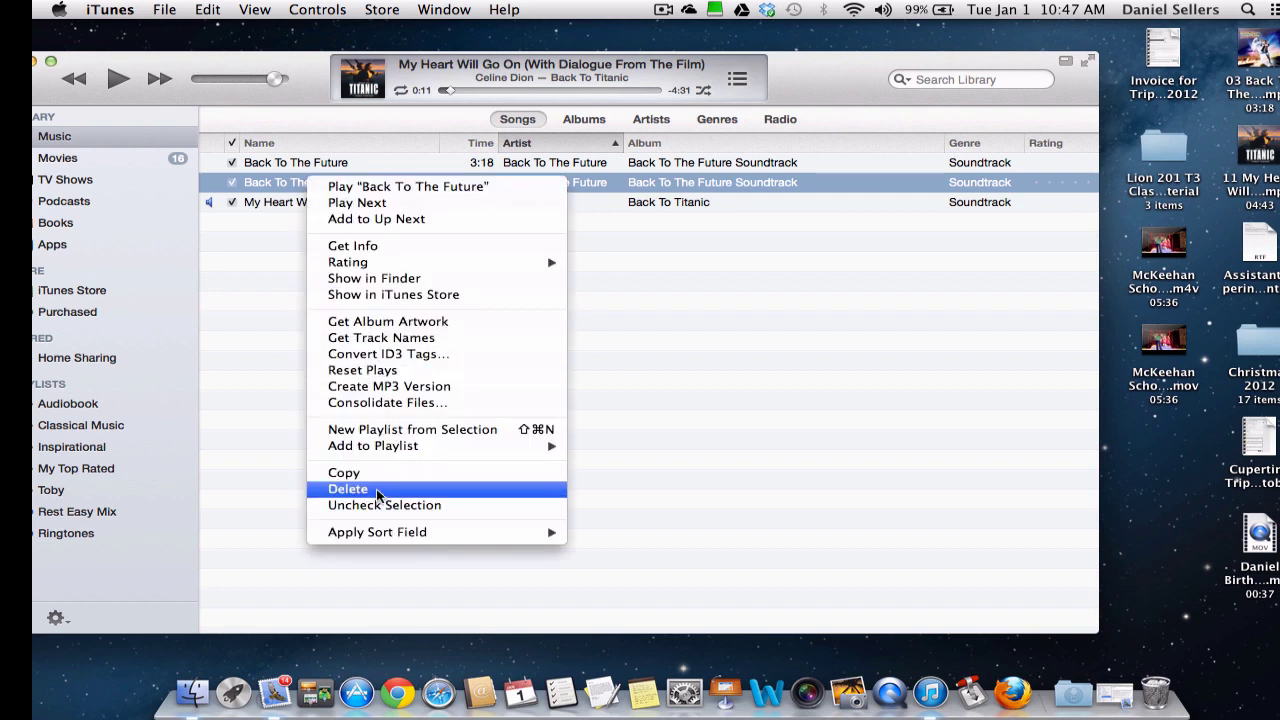
{"action": "left_click", "coordinate": [217, 62]}
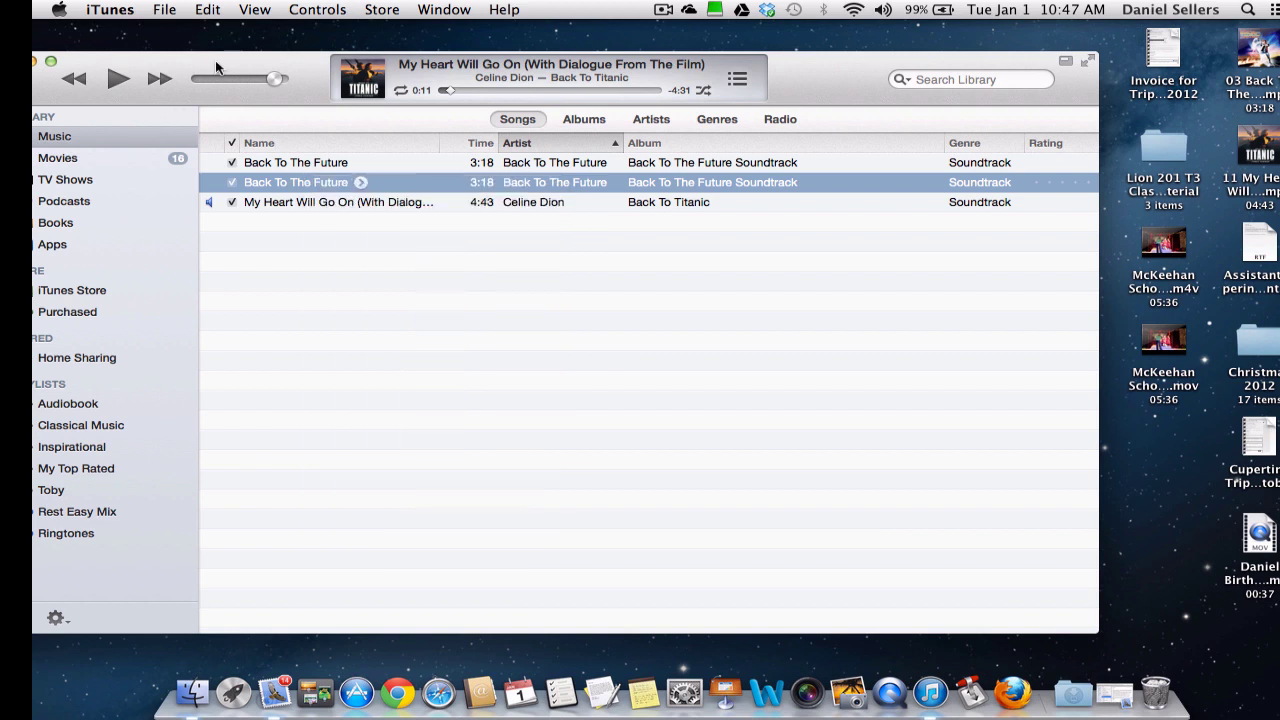
{"action": "left_click", "coordinate": [208, 9]}
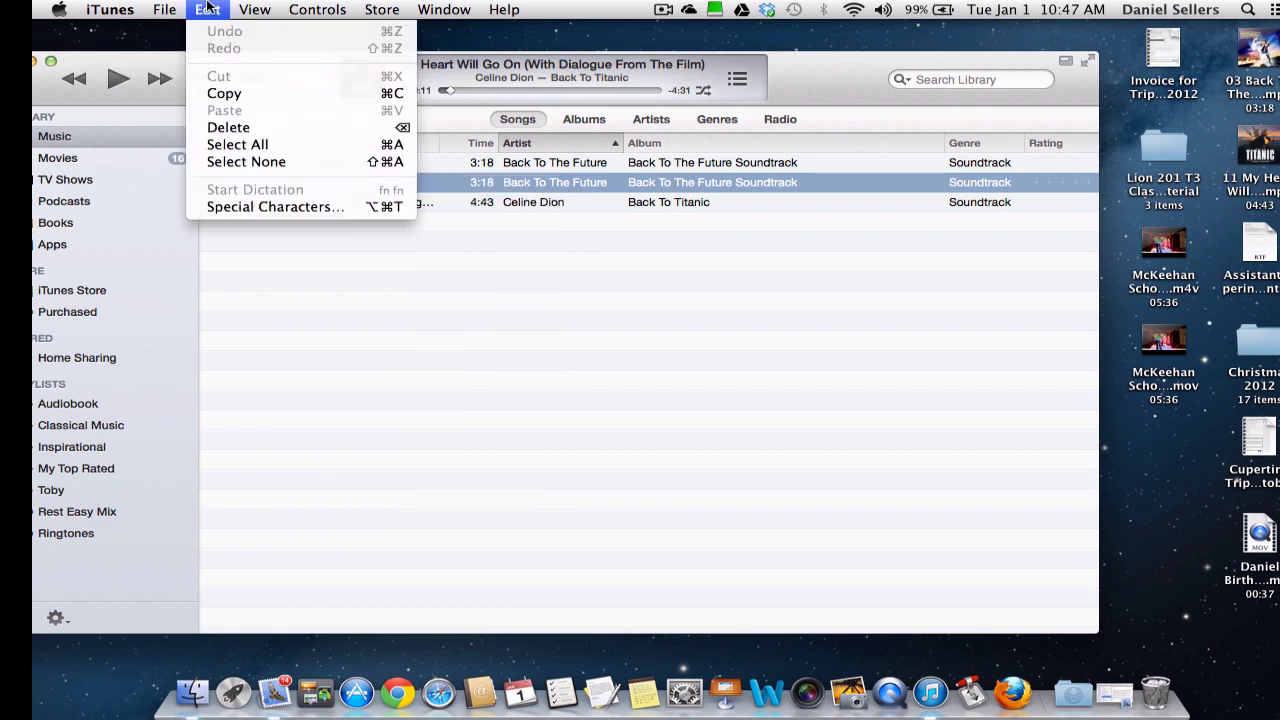
{"action": "left_click", "coordinate": [246, 129]}
{"action": "left_click", "coordinate": [859, 298]}
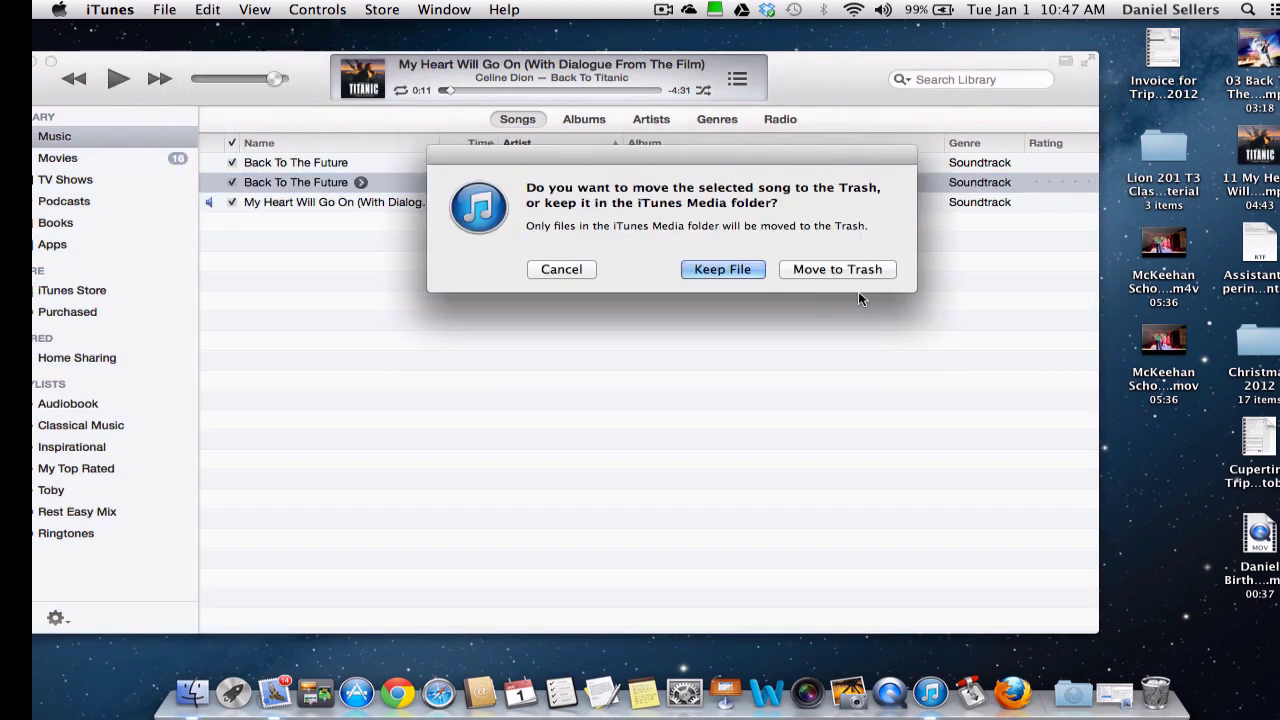
{"action": "left_click", "coordinate": [852, 275]}
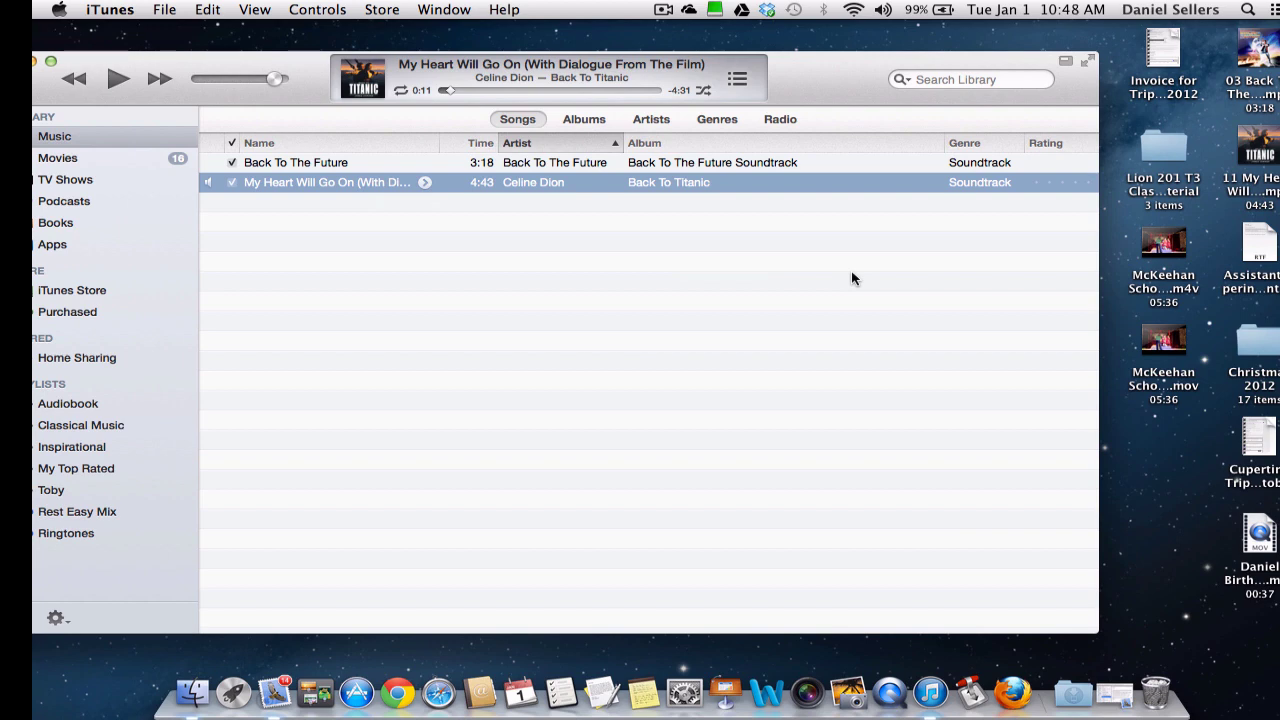
Quit iTunes from the iTunes menu
{"action": "left_click", "coordinate": [100, 6]}
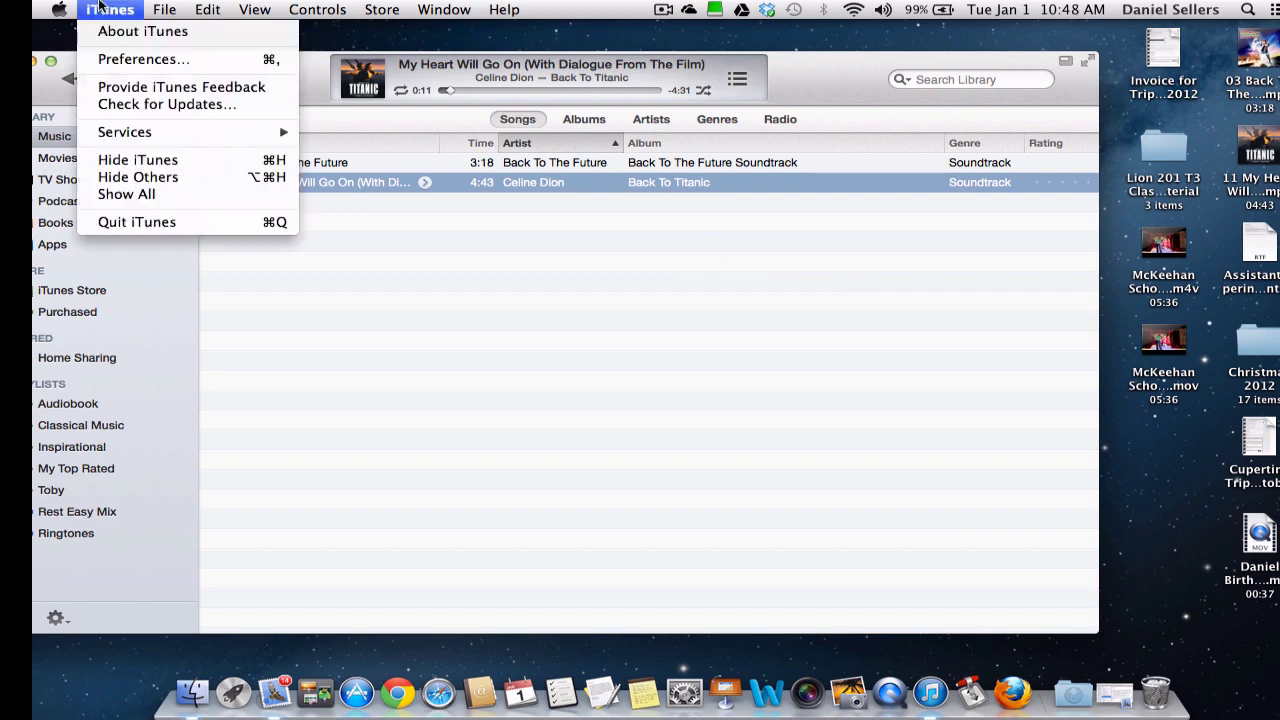
{"action": "left_click", "coordinate": [134, 224]}
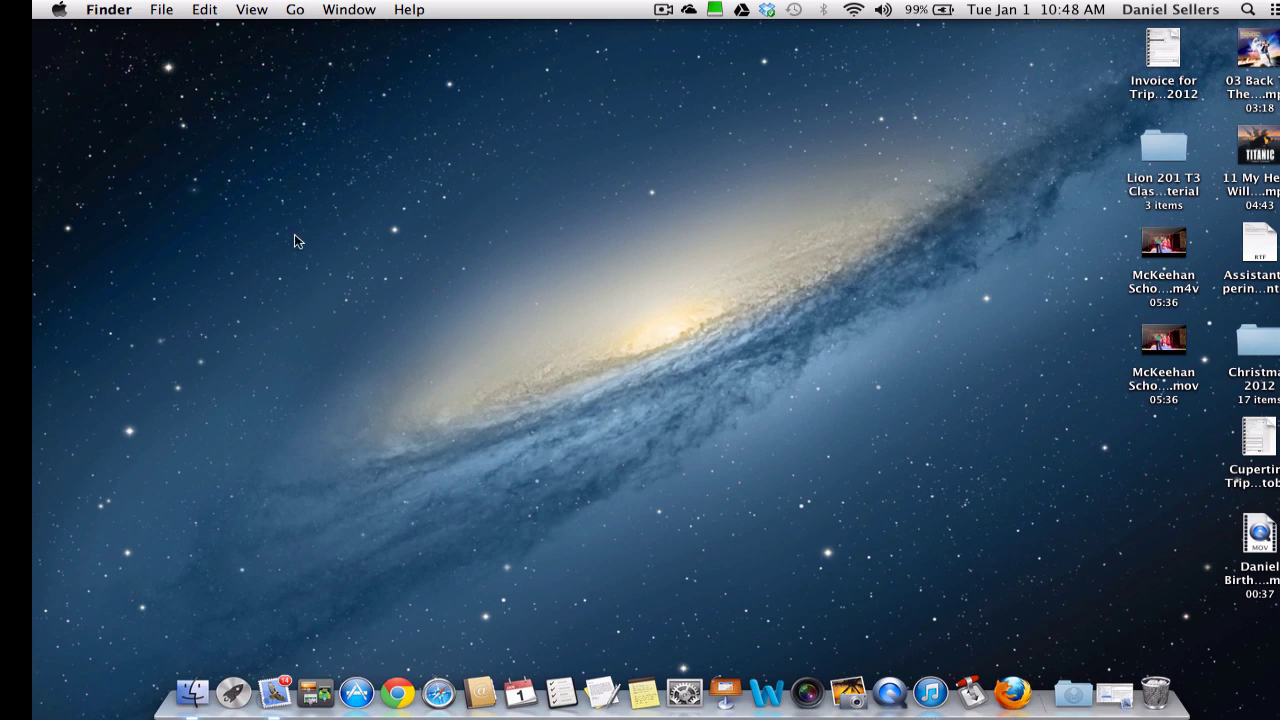